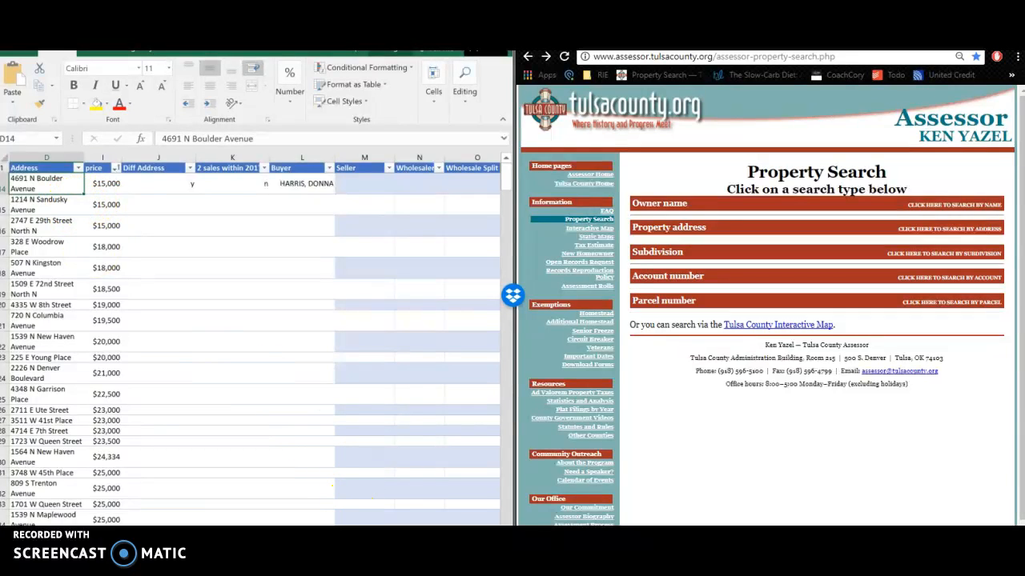
pyautogui.hscroll(1, 255, 339)
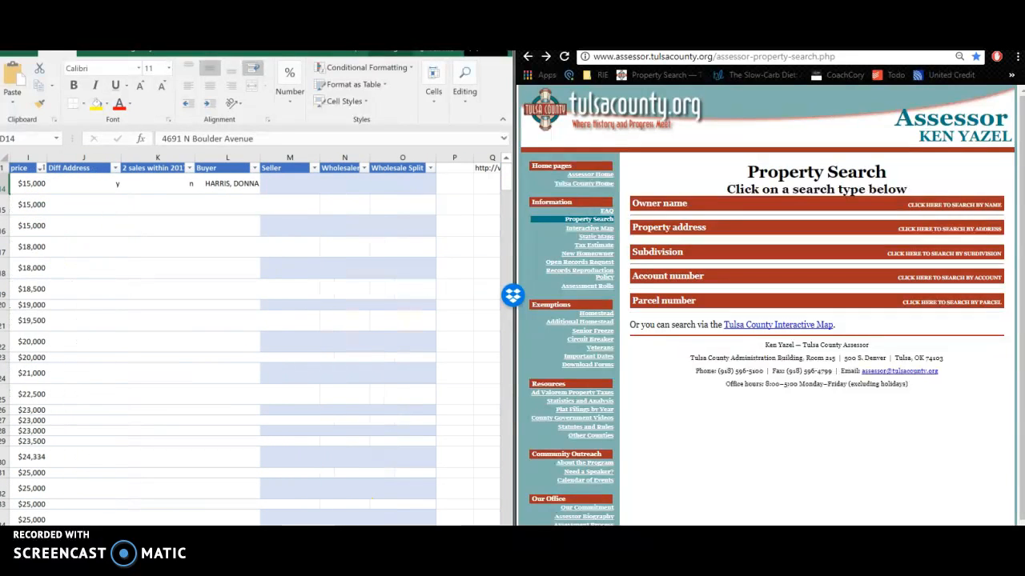
pyautogui.hscroll(4, 297, 208)
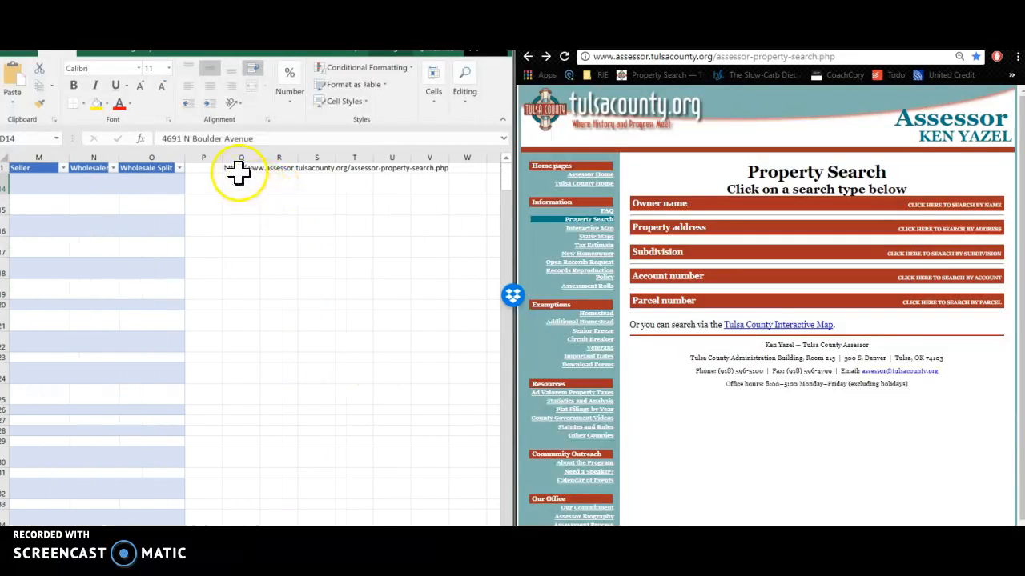
pyautogui.click(240, 168)
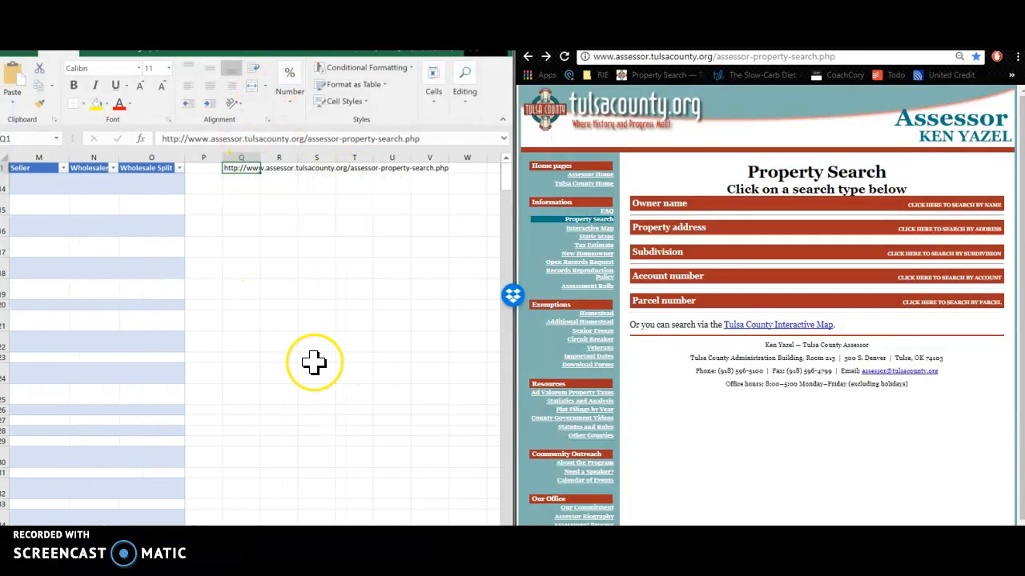
pyautogui.hscroll(-8, 256, 336)
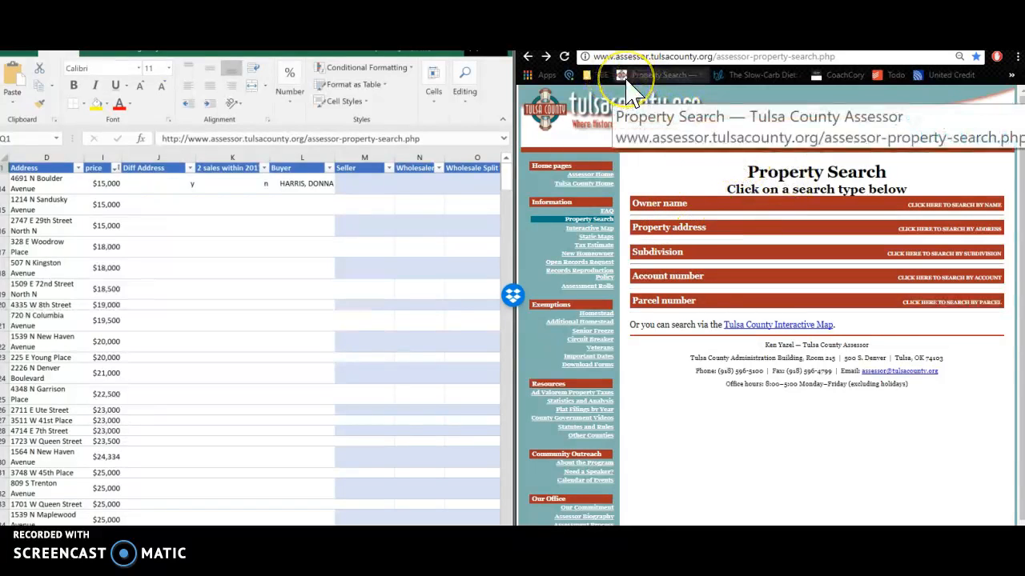
pyautogui.click(665, 227)
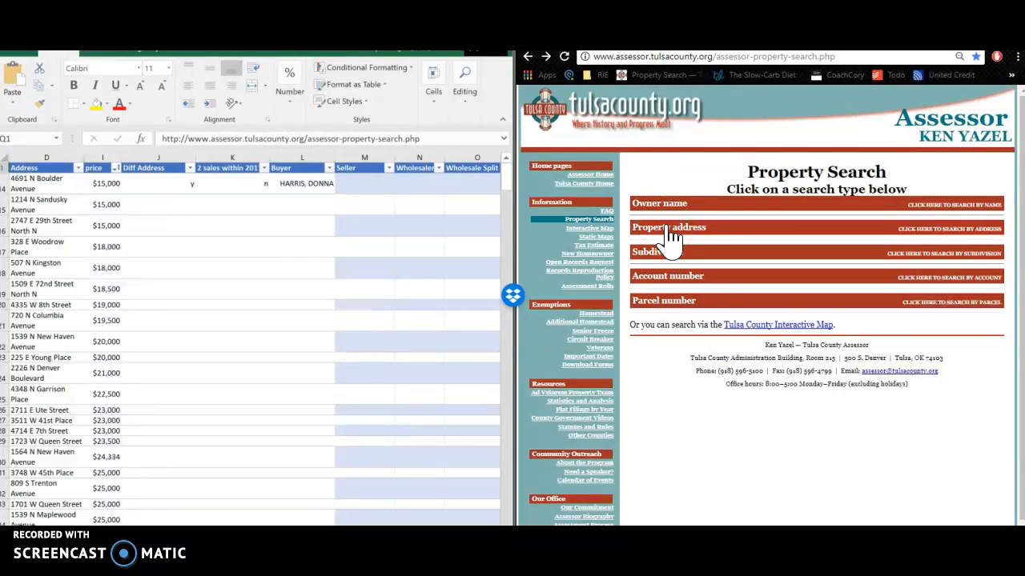
pyautogui.click(668, 232)
pyautogui.click(115, 232)
pyautogui.click(168, 206)
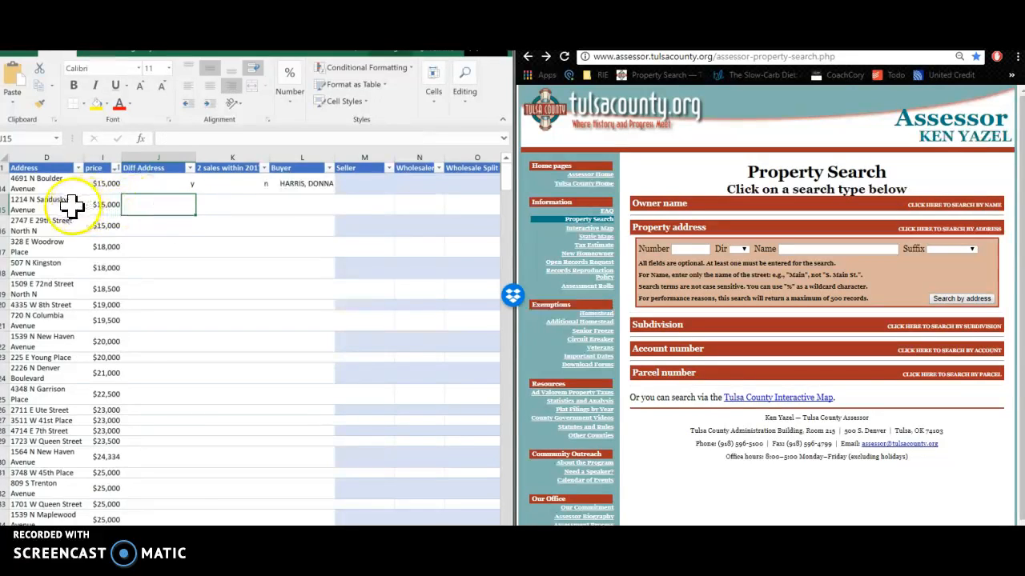
pyautogui.click(36, 206)
pyautogui.click(28, 205)
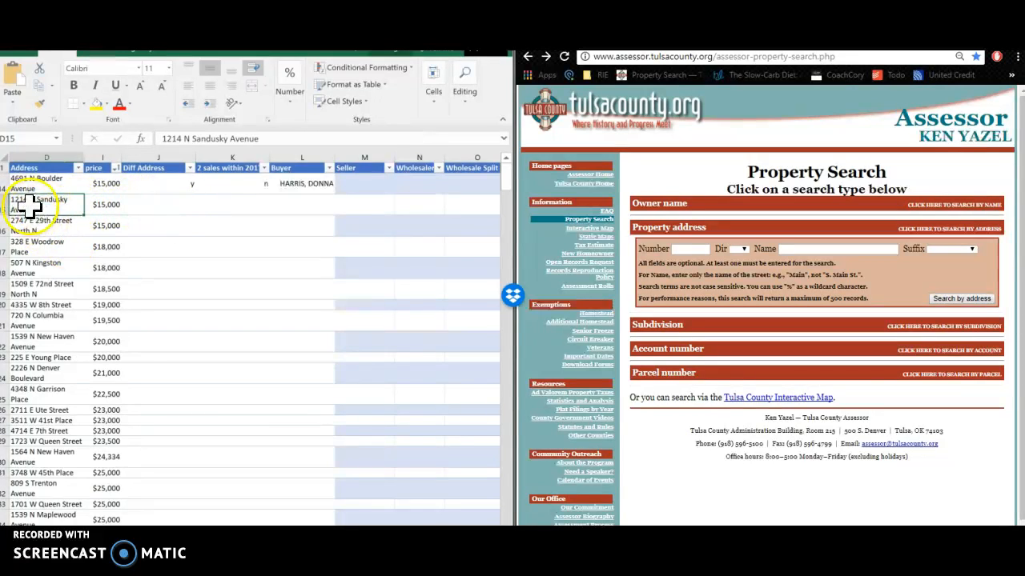
pyautogui.click(687, 250)
pyautogui.write('1214')
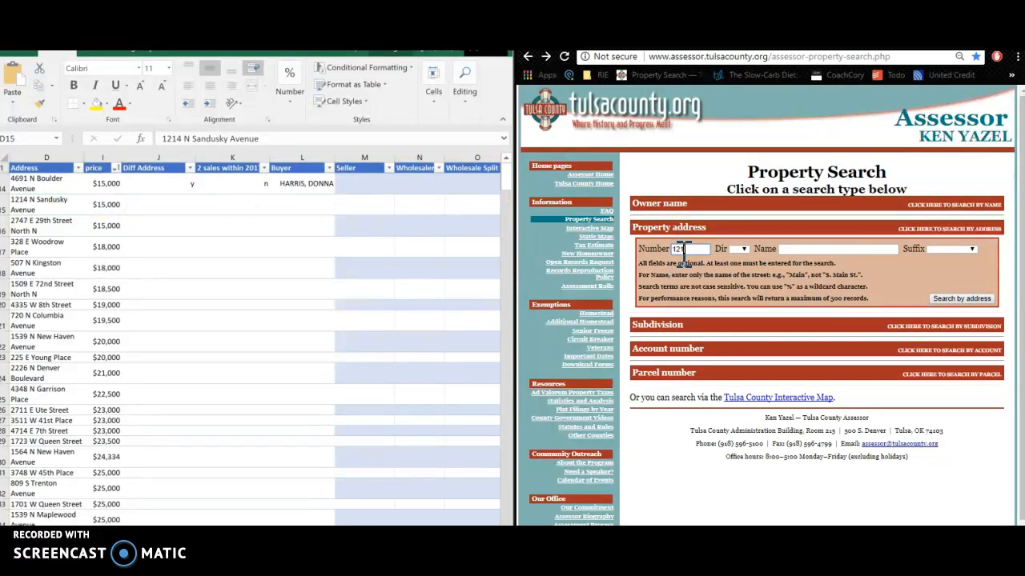
pyautogui.click(822, 252)
pyautogui.click(744, 270)
pyautogui.click(795, 249)
pyautogui.click(982, 302)
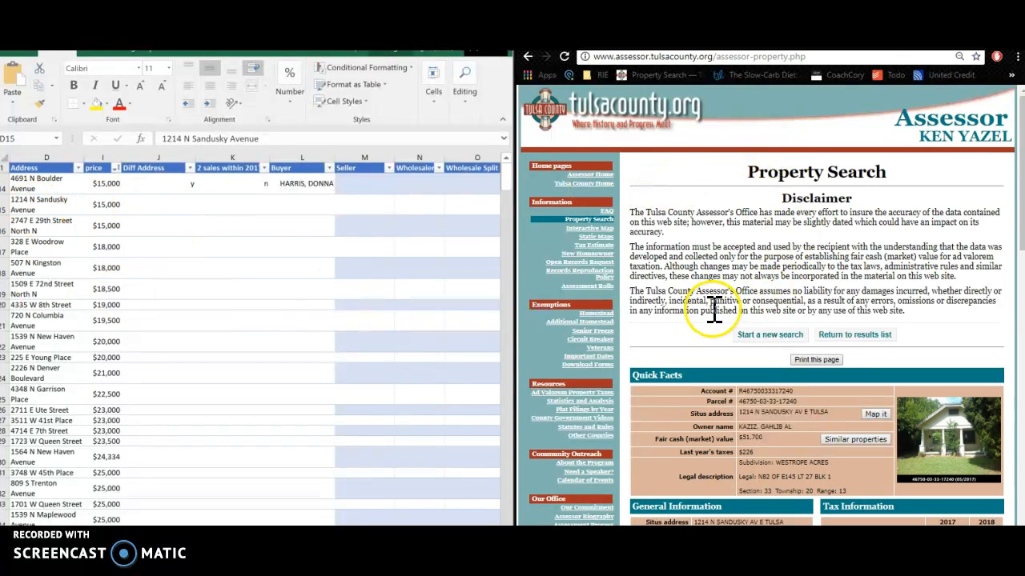
pyautogui.scroll(-4, 721, 298)
pyautogui.scroll(2, 721, 297)
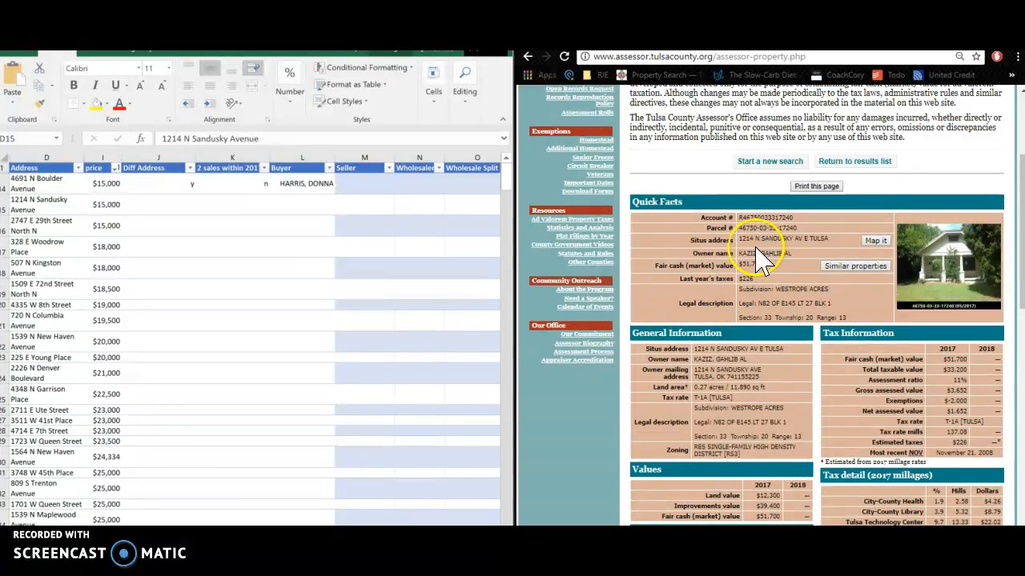
pyautogui.moveTo(160, 168)
pyautogui.moveTo(160, 168); pyautogui.dragTo(156, 204)
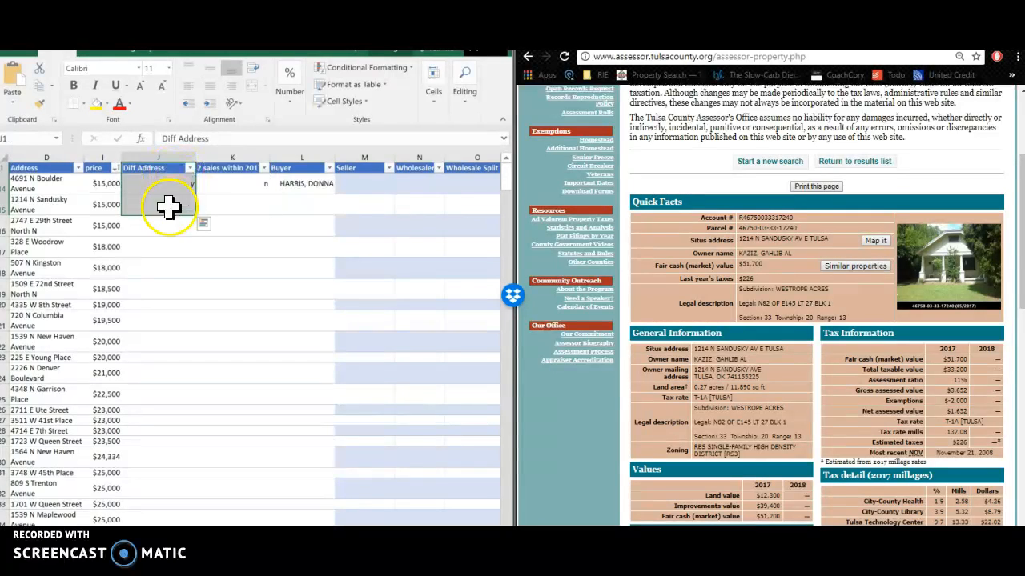
# Compare the situs and owner mailing addresses, then enter n in J15's Diff Address
pyautogui.click(168, 206)
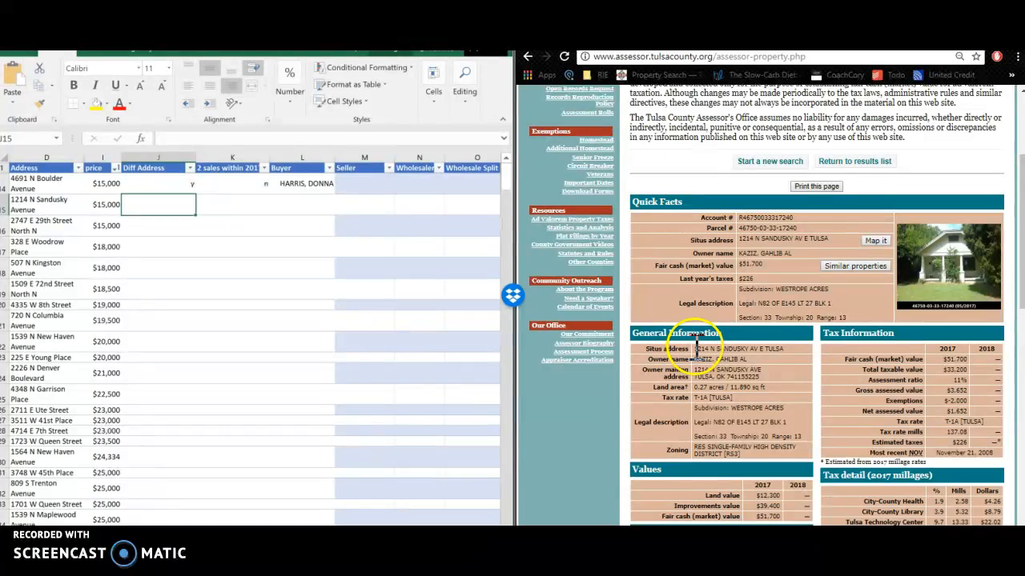
pyautogui.moveTo(693, 349); pyautogui.dragTo(738, 348)
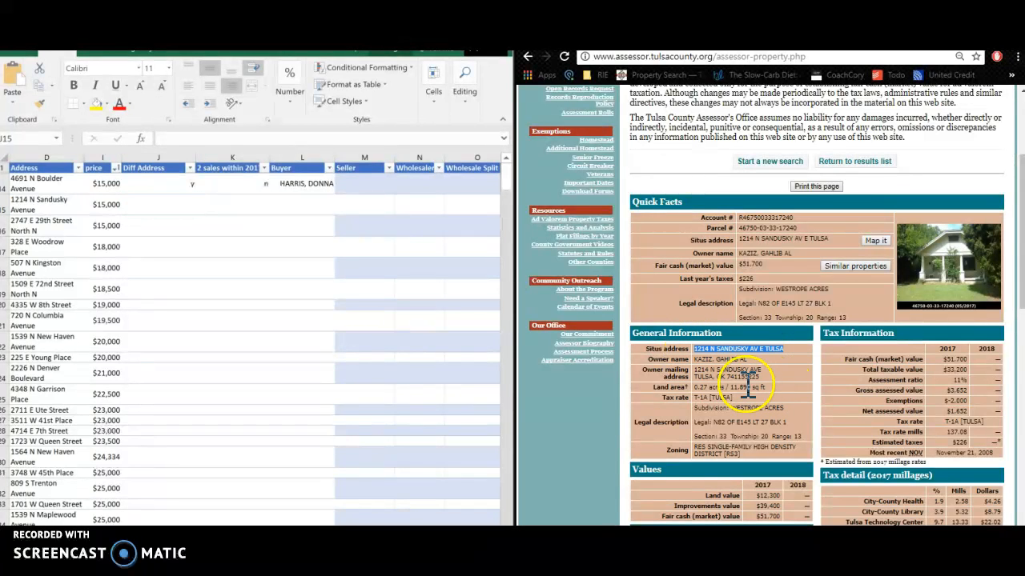
pyautogui.moveTo(694, 371); pyautogui.dragTo(763, 379)
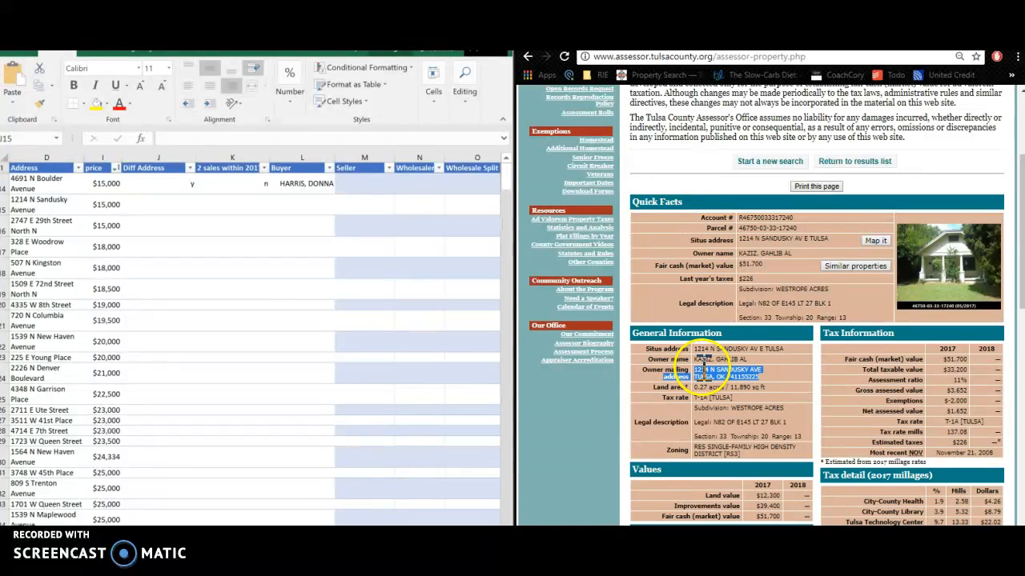
pyautogui.click(181, 205)
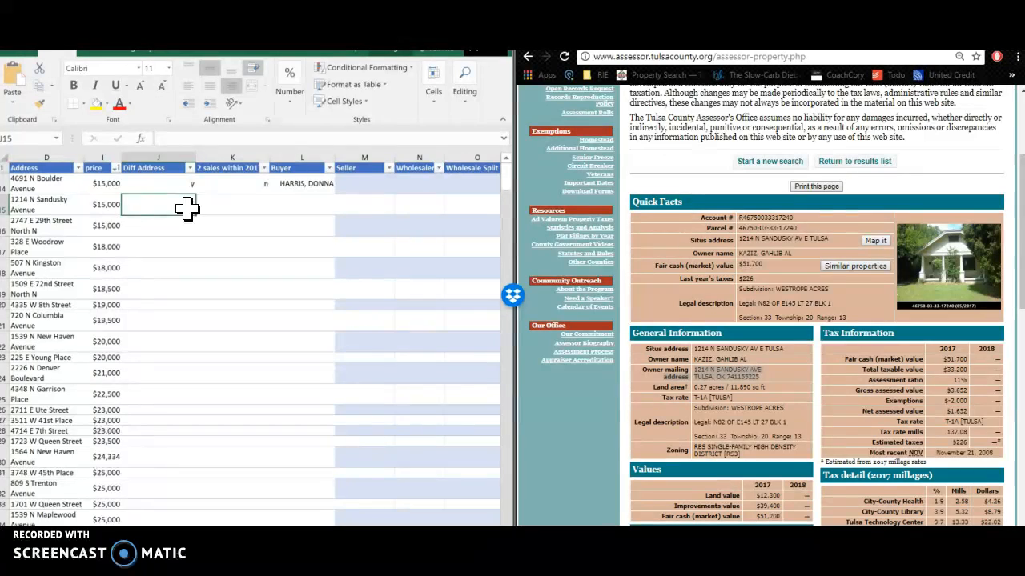
pyautogui.write('n')
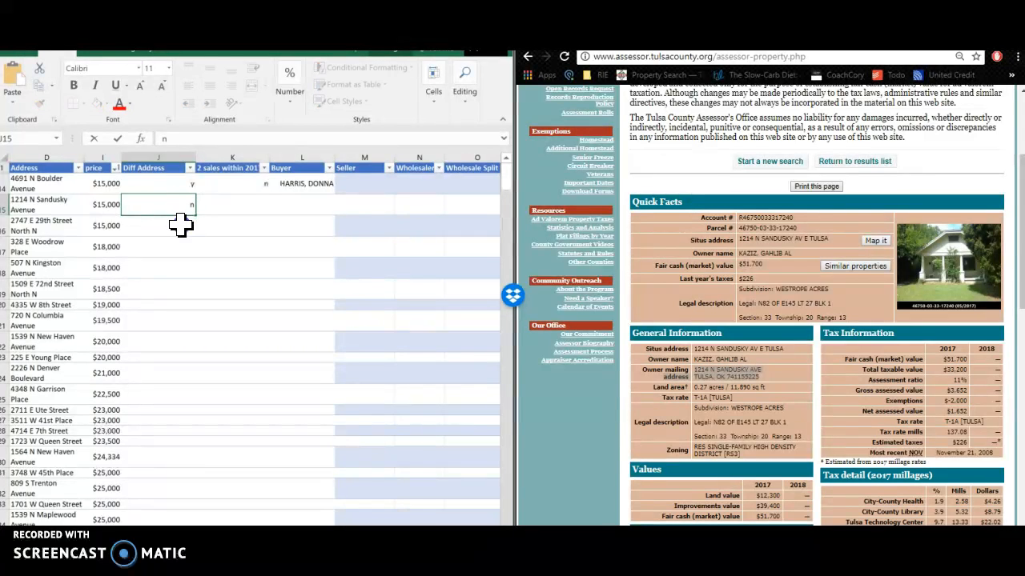
pyautogui.press('Return')
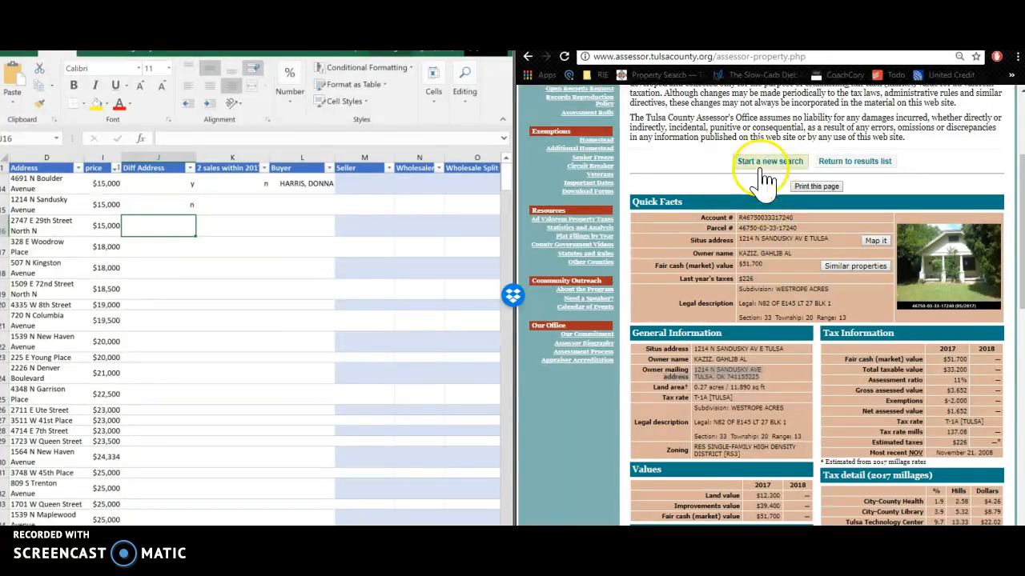
pyautogui.click(704, 162)
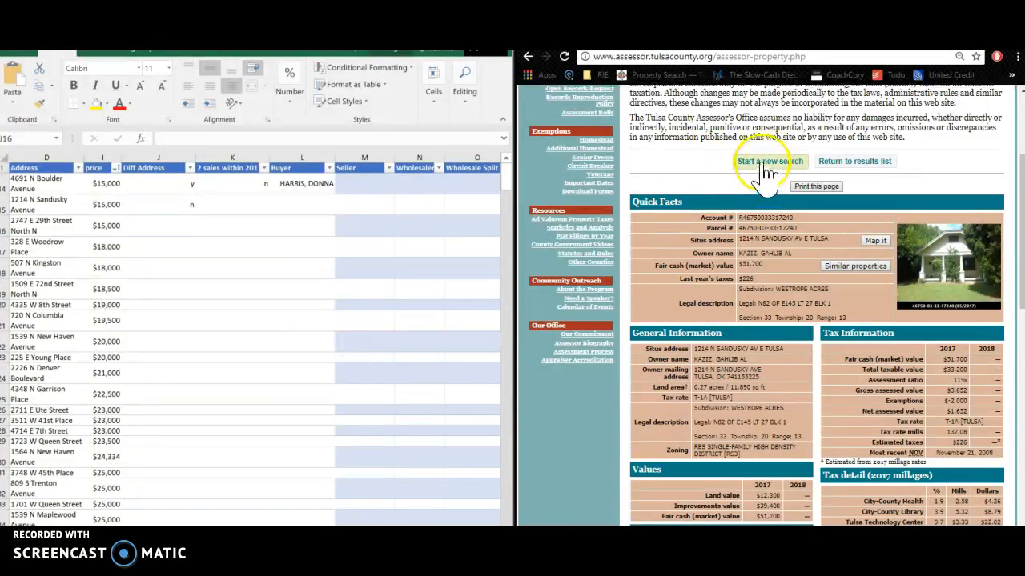
pyautogui.click(682, 229)
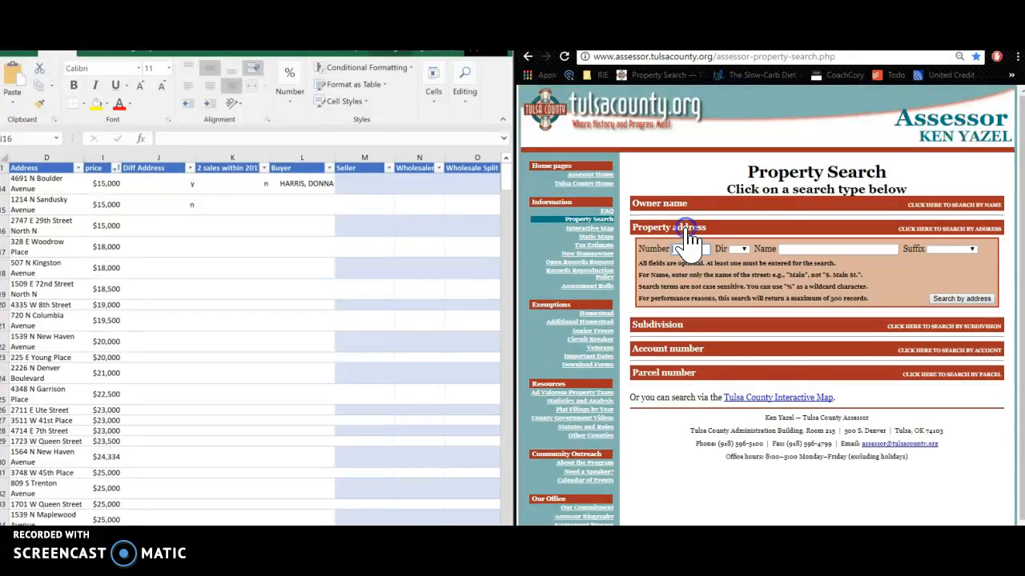
pyautogui.click(35, 226)
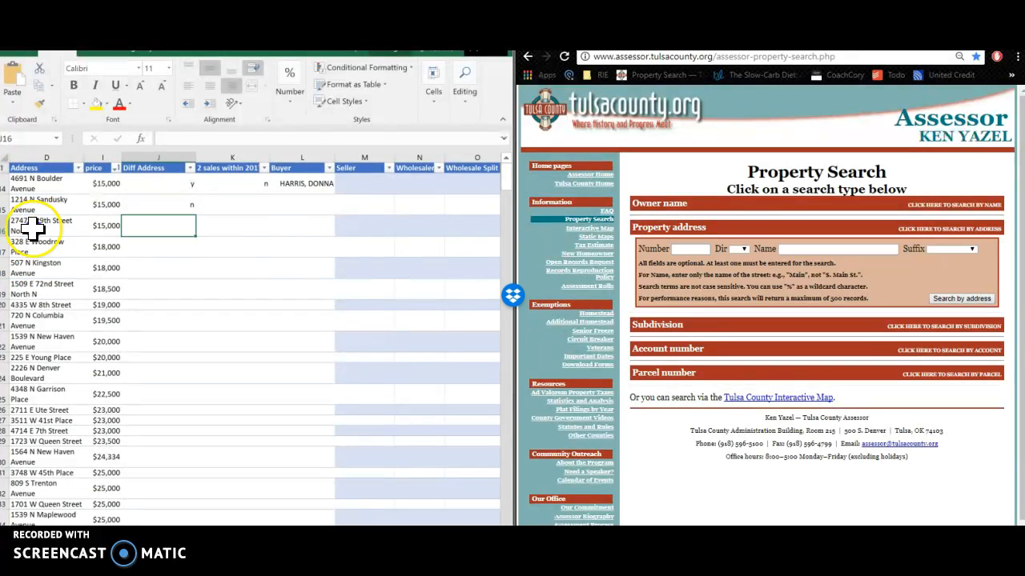
pyautogui.click(32, 228)
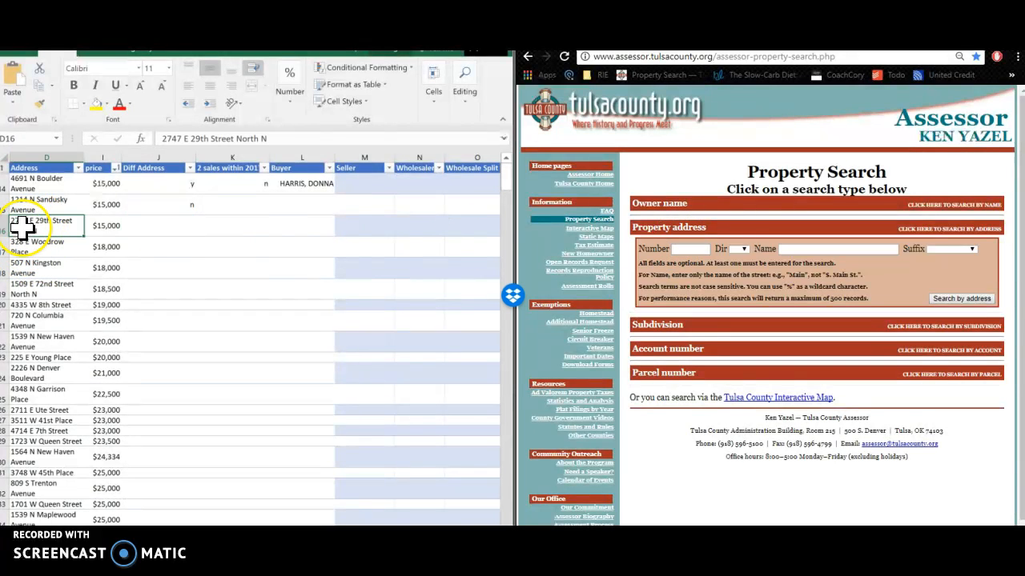
pyautogui.click(691, 250)
pyautogui.write('2')
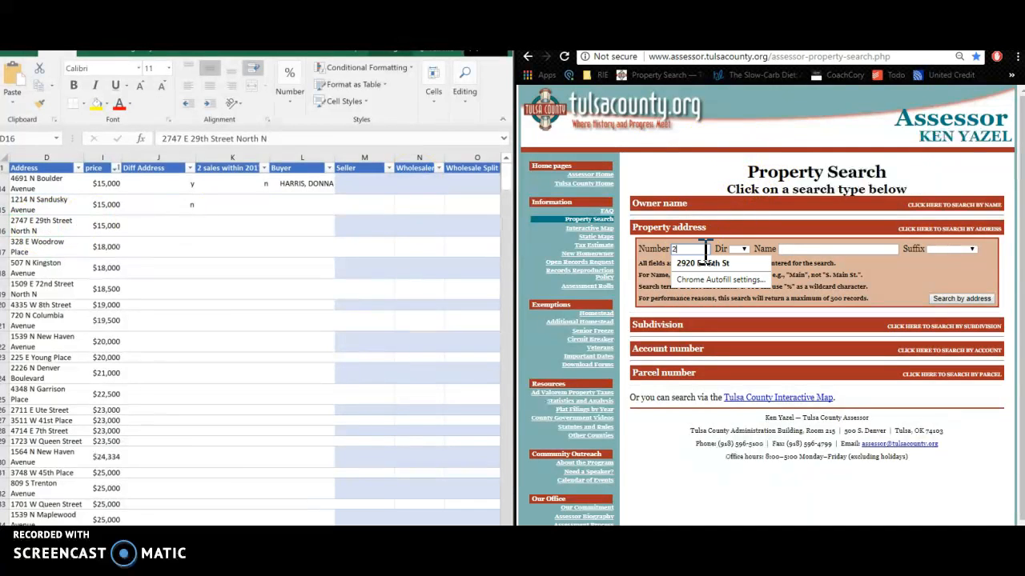
pyautogui.write('747')
pyautogui.press('Tab')
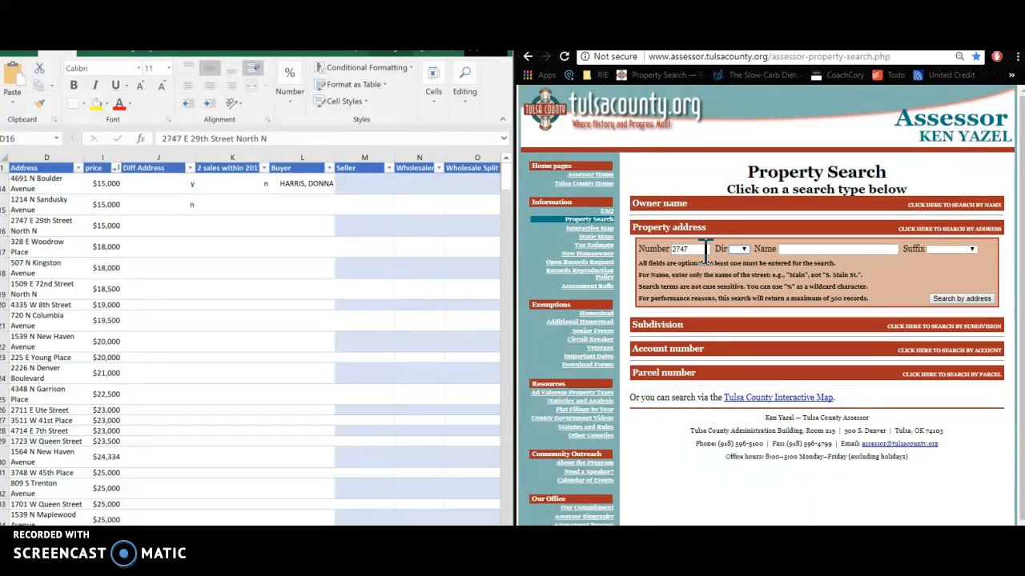
pyautogui.write('29')
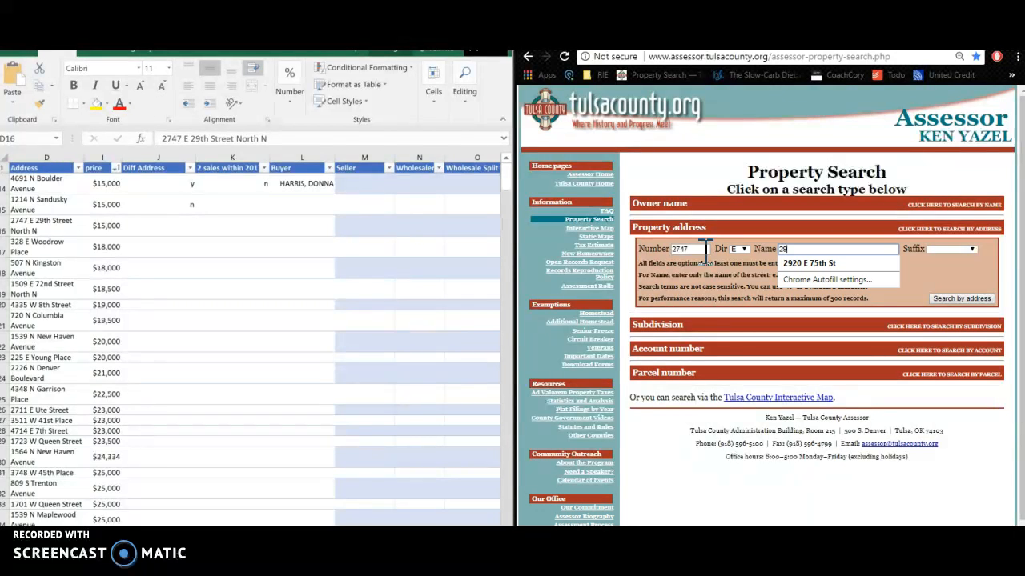
pyautogui.press('Tab')
pyautogui.click(966, 299)
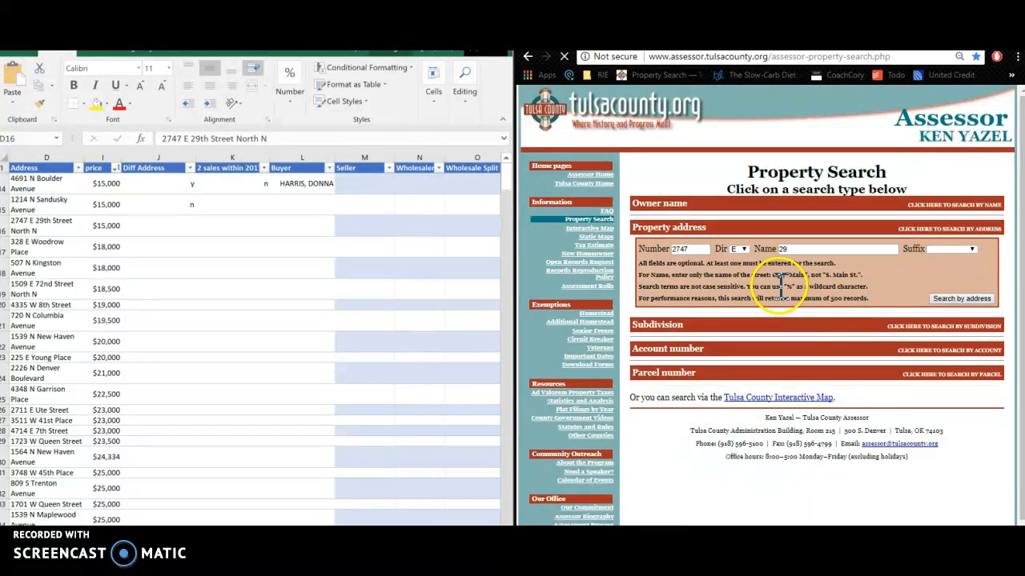
pyautogui.scroll(-3, 737, 289)
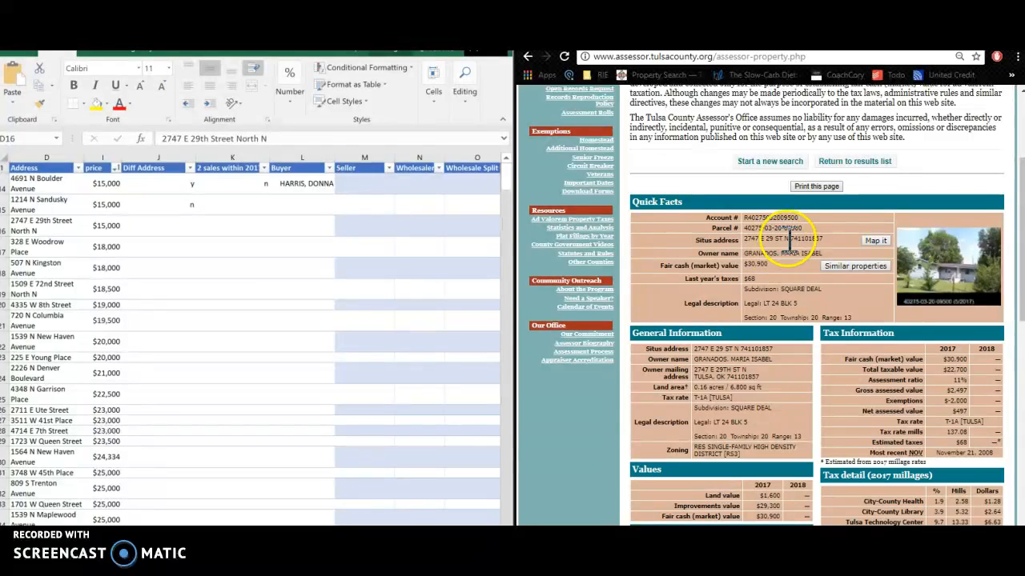
pyautogui.scroll(-3, 784, 280)
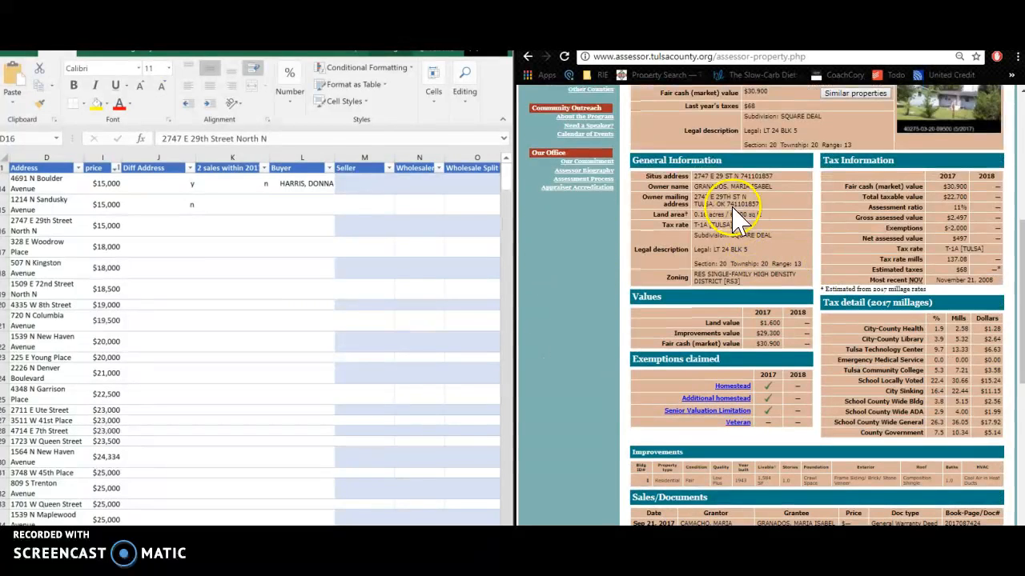
# Check its owner mailing address and enter n under Diff Address in J16
pyautogui.moveTo(693, 197); pyautogui.dragTo(736, 207)
pyautogui.click(178, 228)
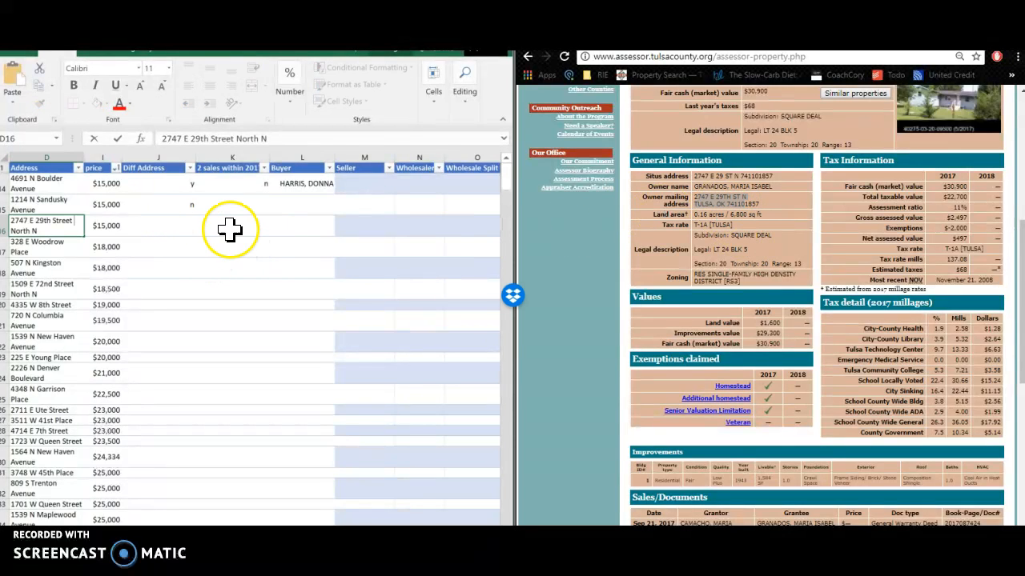
pyautogui.click(152, 228)
pyautogui.write('n')
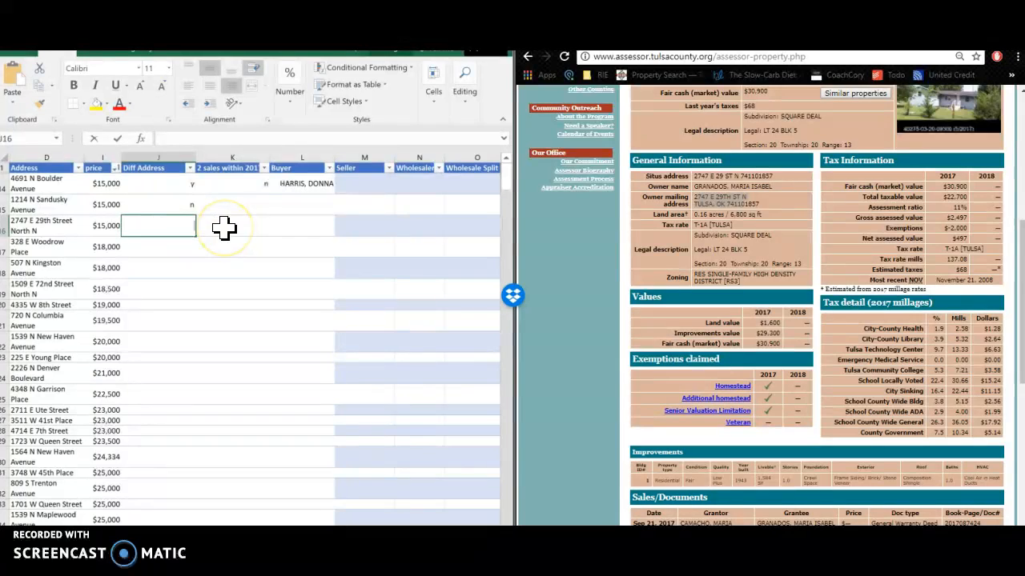
pyautogui.press('Return')
pyautogui.click(30, 244)
pyautogui.click(806, 185)
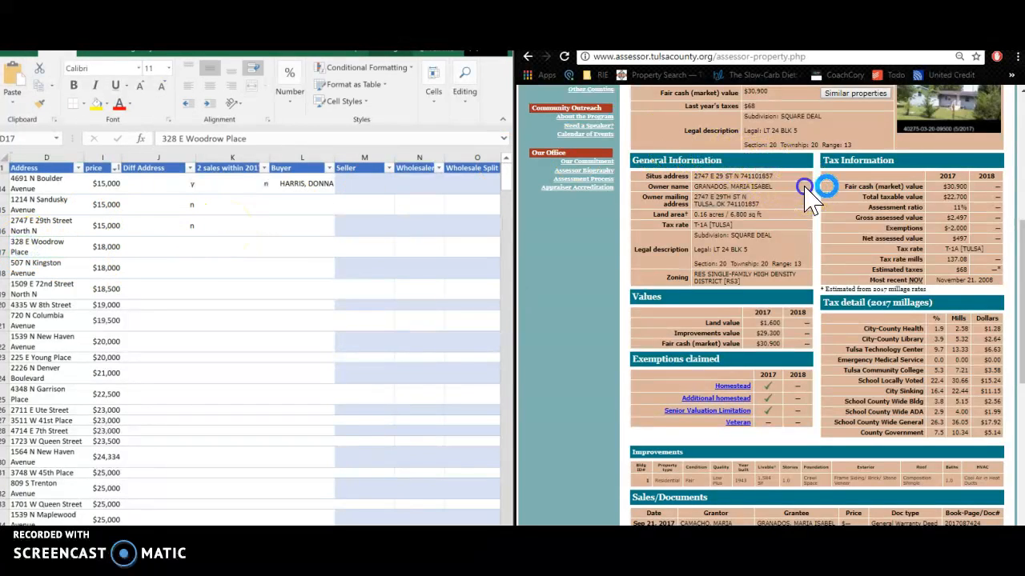
pyautogui.scroll(2, 810, 196)
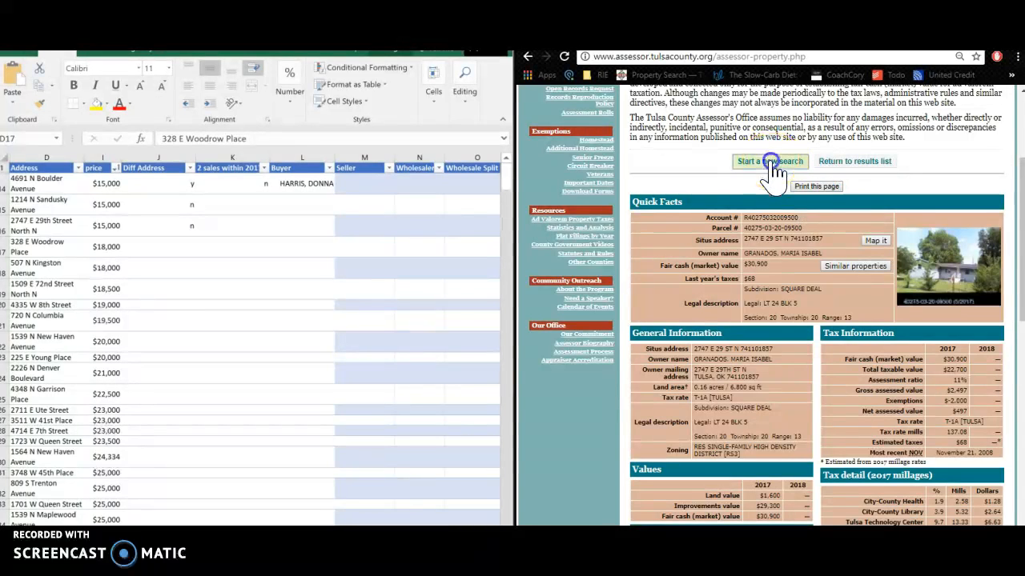
pyautogui.click(771, 163)
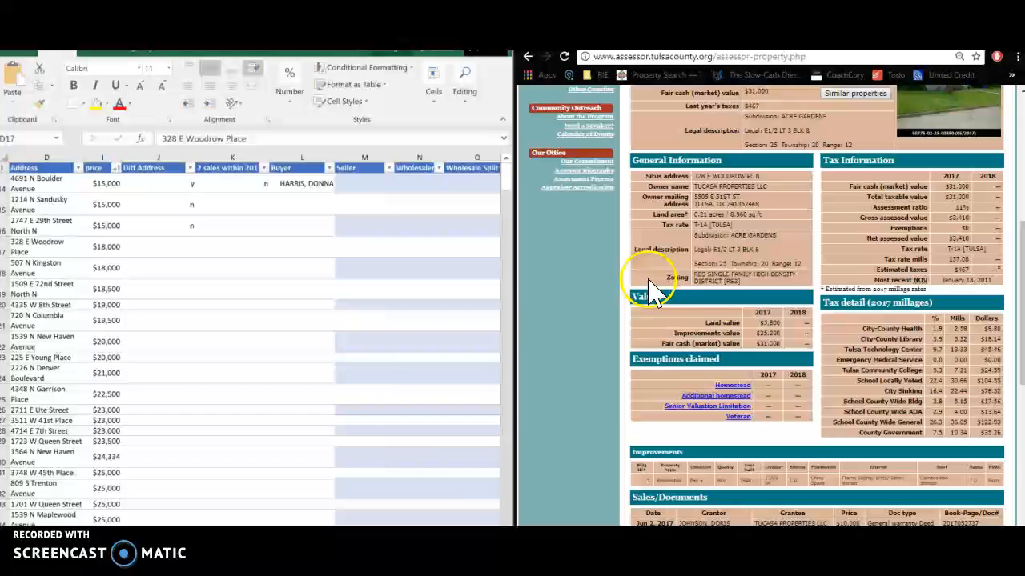
pyautogui.scroll(2, 696, 299)
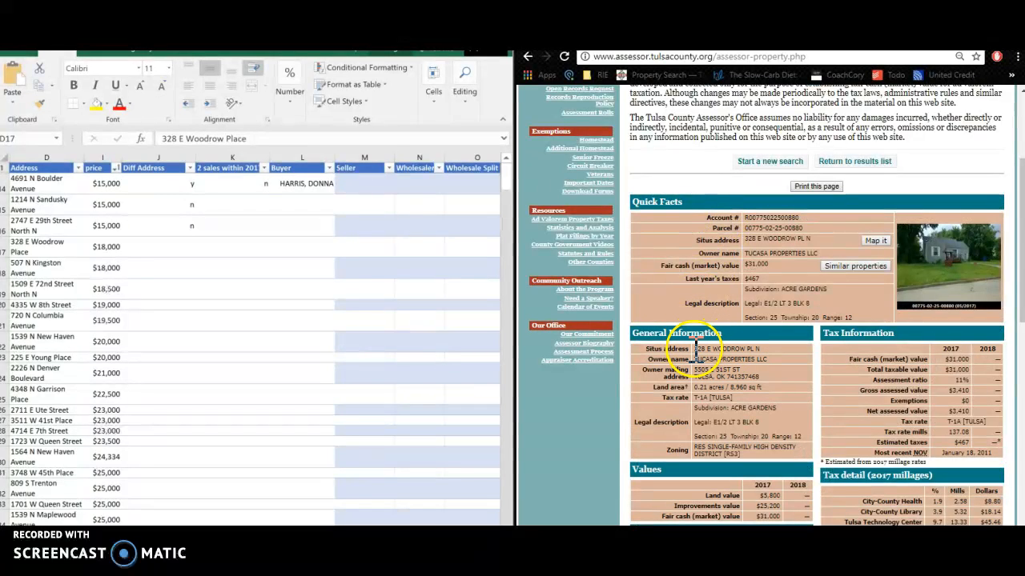
pyautogui.moveTo(698, 349); pyautogui.dragTo(726, 350)
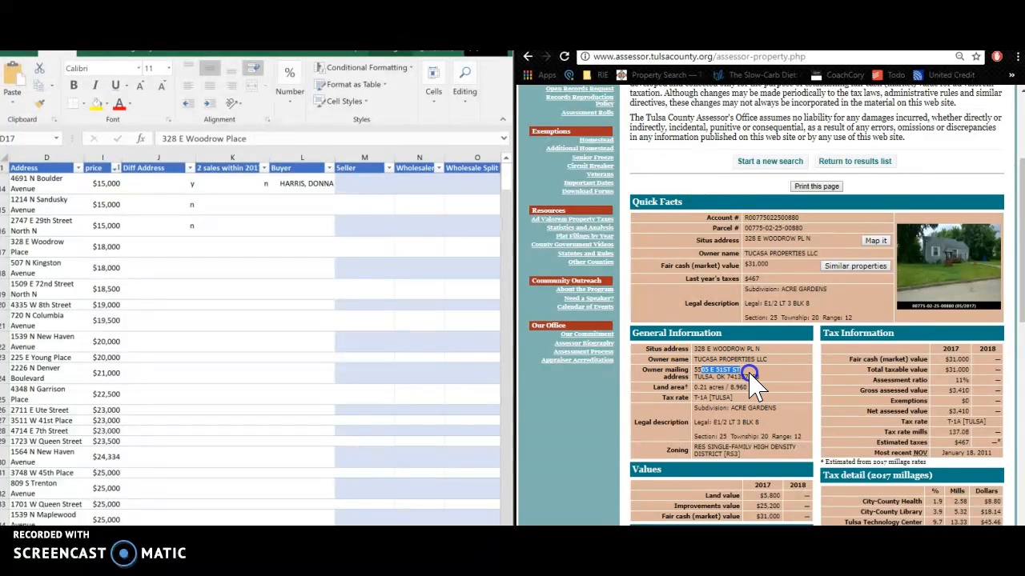
pyautogui.click(760, 377)
pyautogui.scroll(-2, 761, 389)
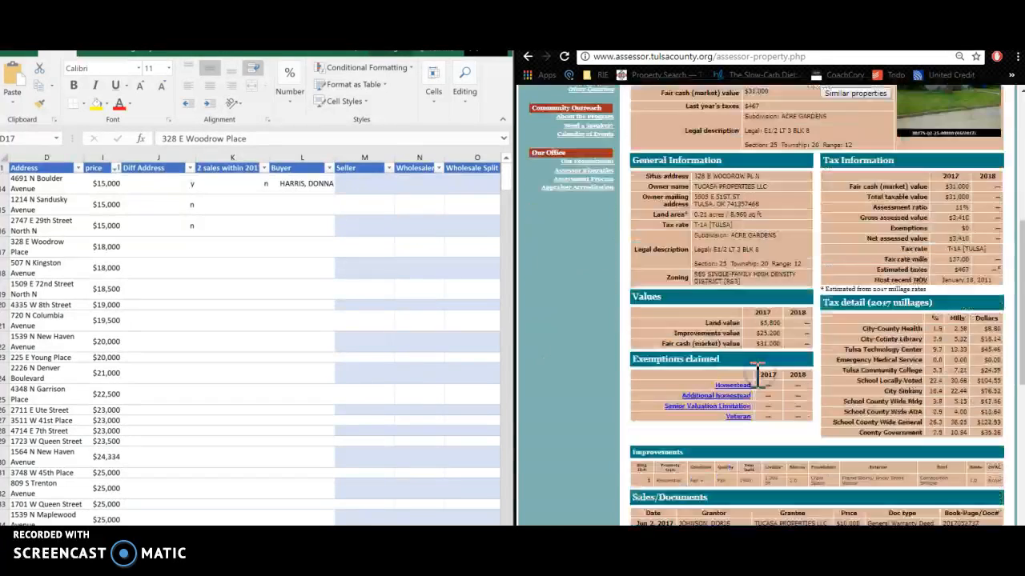
pyautogui.click(171, 247)
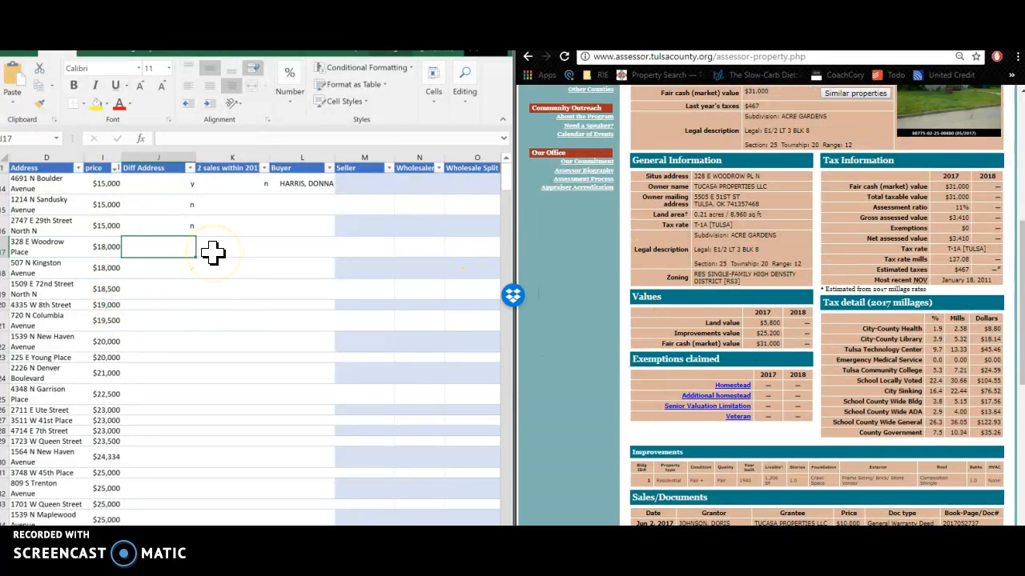
pyautogui.write('y')
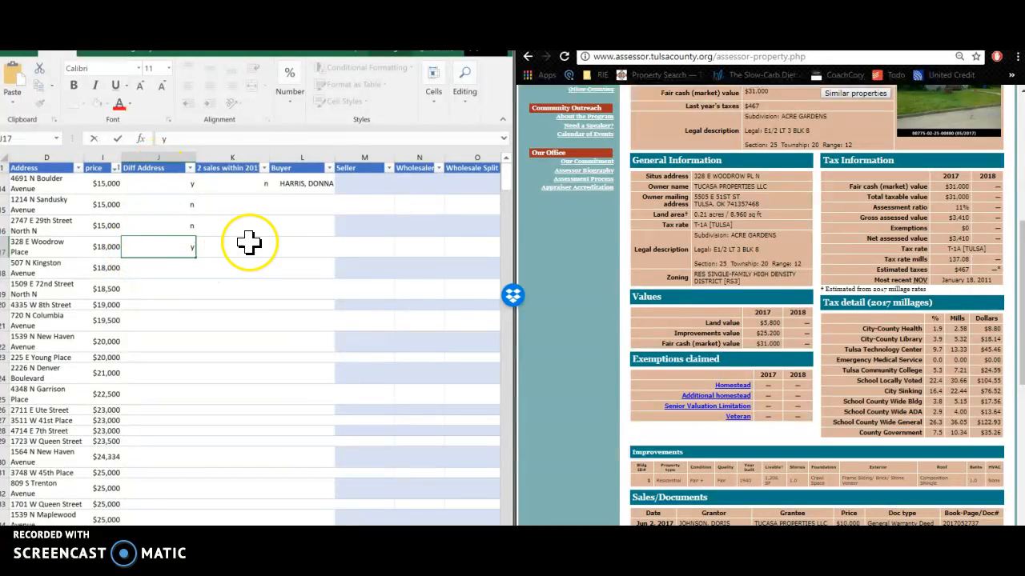
pyautogui.click(248, 243)
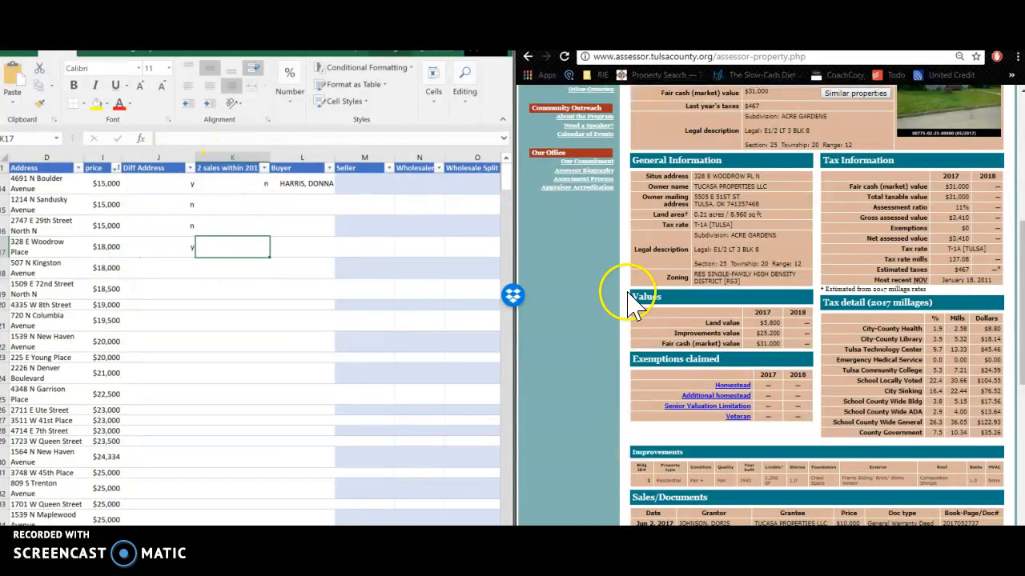
pyautogui.click(693, 332)
pyautogui.scroll(-3, 677, 337)
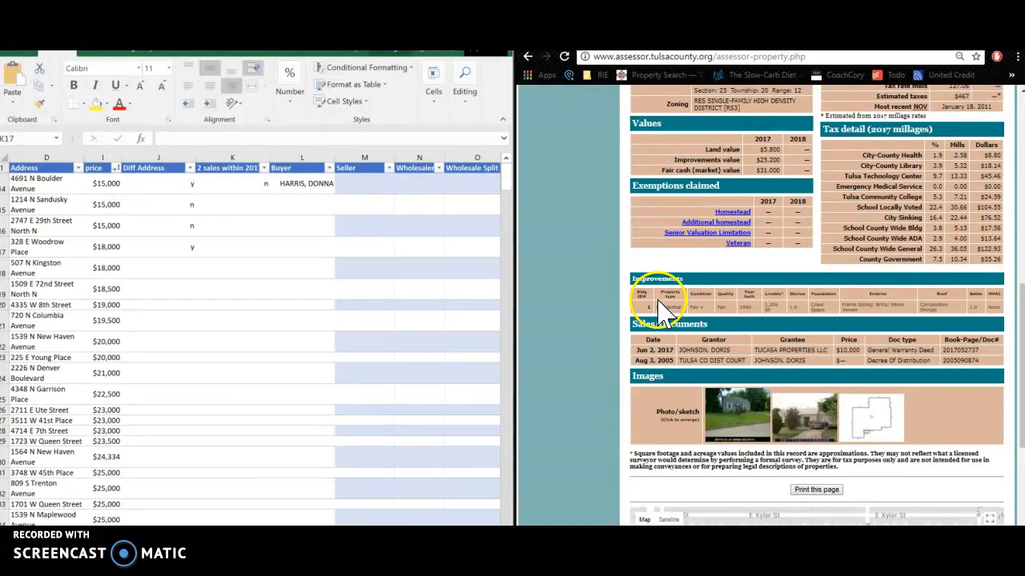
pyautogui.moveTo(645, 349); pyautogui.dragTo(671, 359)
pyautogui.doubleClick(665, 350)
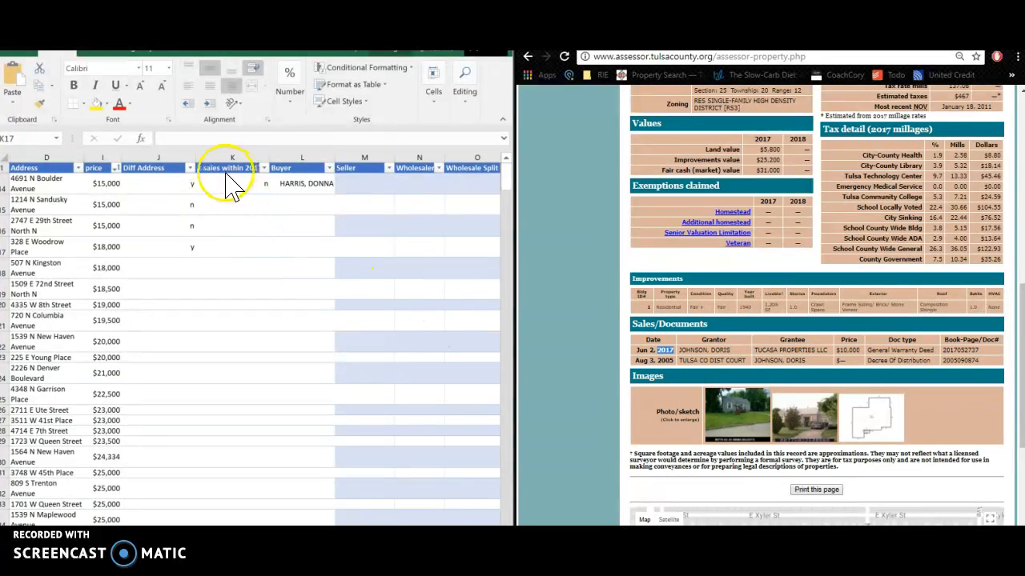
pyautogui.click(243, 249)
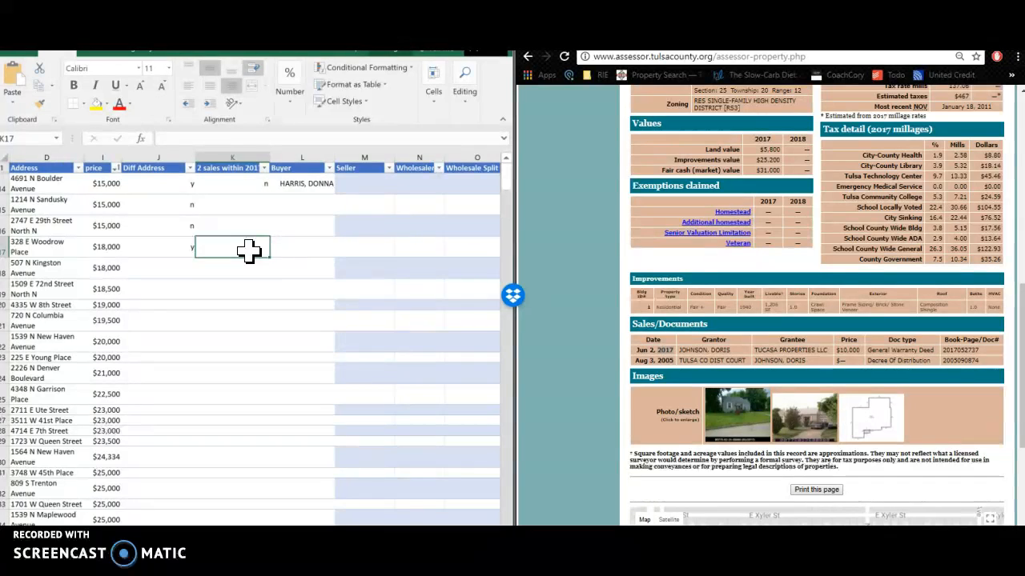
# Enter n under 2-sales and paste owner TUCASA PROPERTIES LLC into the Buyer cell
pyautogui.write('n')
pyautogui.click(298, 248)
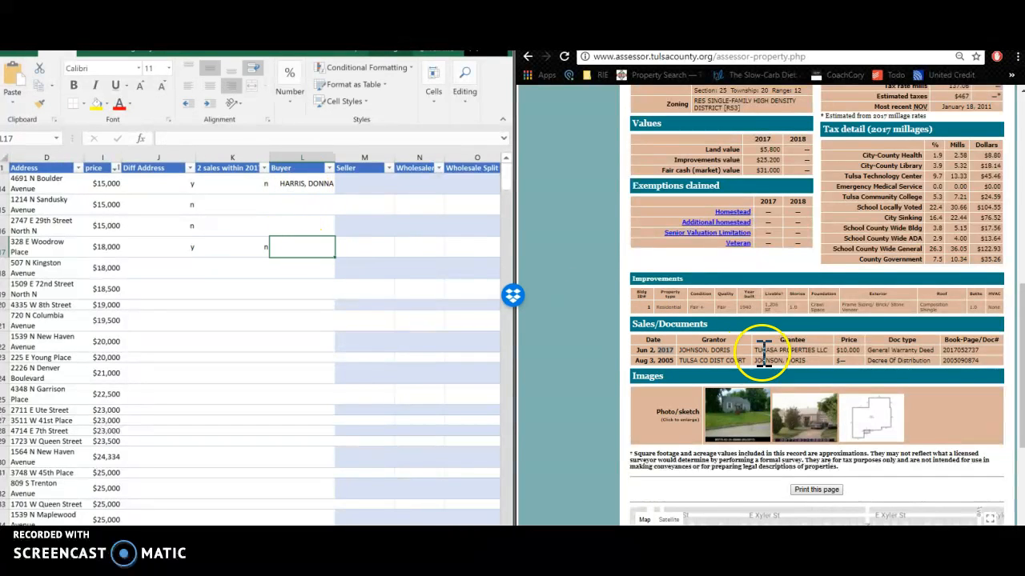
pyautogui.moveTo(759, 342); pyautogui.dragTo(814, 349)
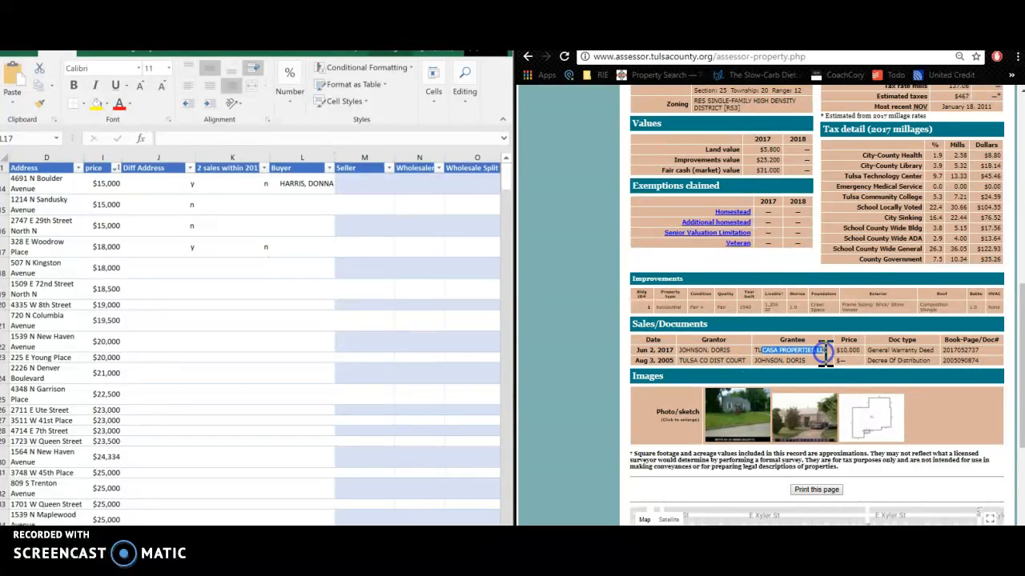
pyautogui.scroll(2, 756, 340)
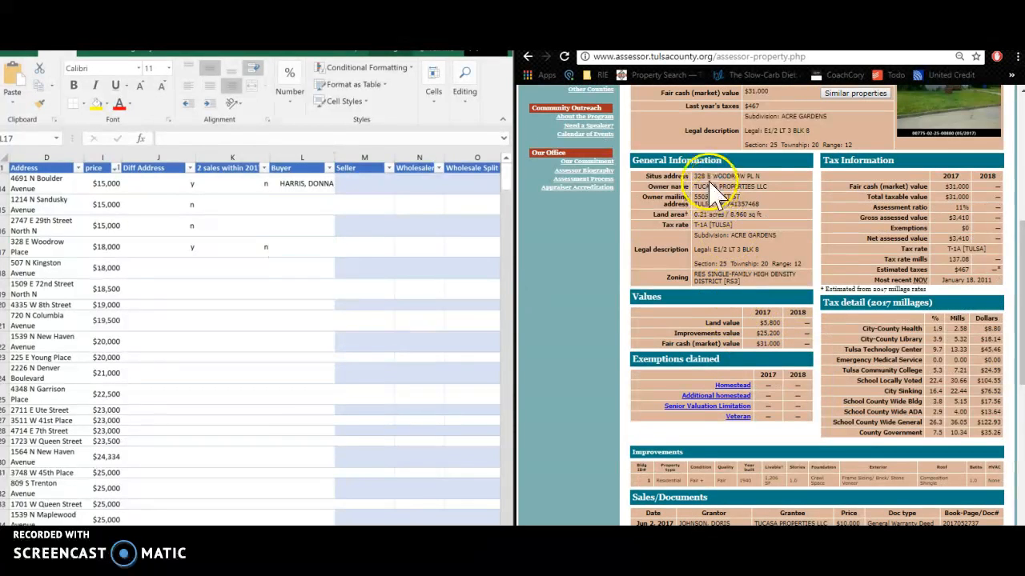
pyautogui.moveTo(693, 187); pyautogui.dragTo(766, 189)
pyautogui.hotkey('ctrl', 'c')
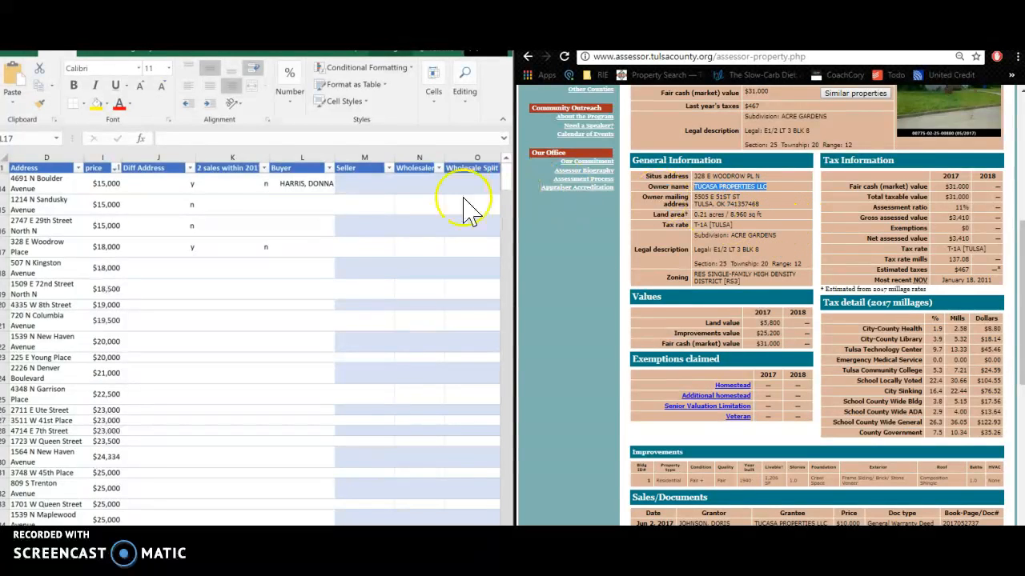
pyautogui.click(309, 247)
pyautogui.hotkey('ctrl', 'v')
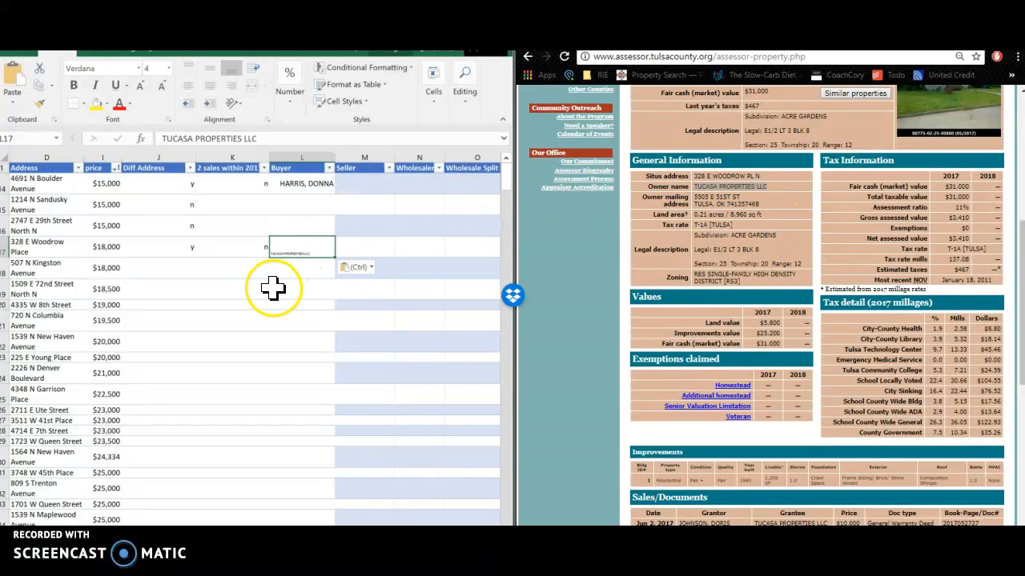
# Redo the Buyer paste inside the cell so TUCASA PROPERTIES LLC keeps the sheet's formatting
pyautogui.doubleClick(310, 252)
pyautogui.click(299, 270)
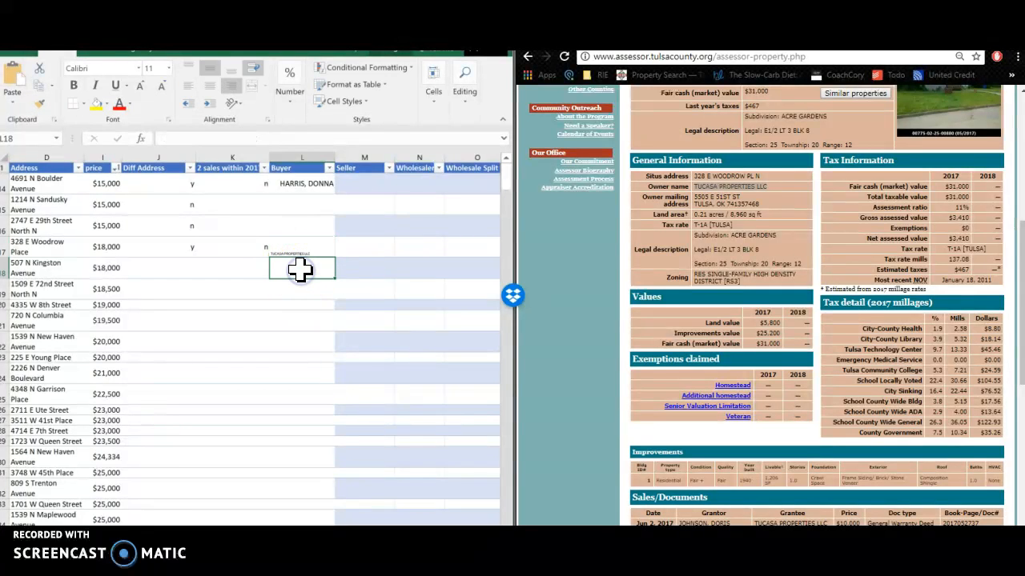
pyautogui.hotkey('ctrl', 'z')
pyautogui.doubleClick(306, 254)
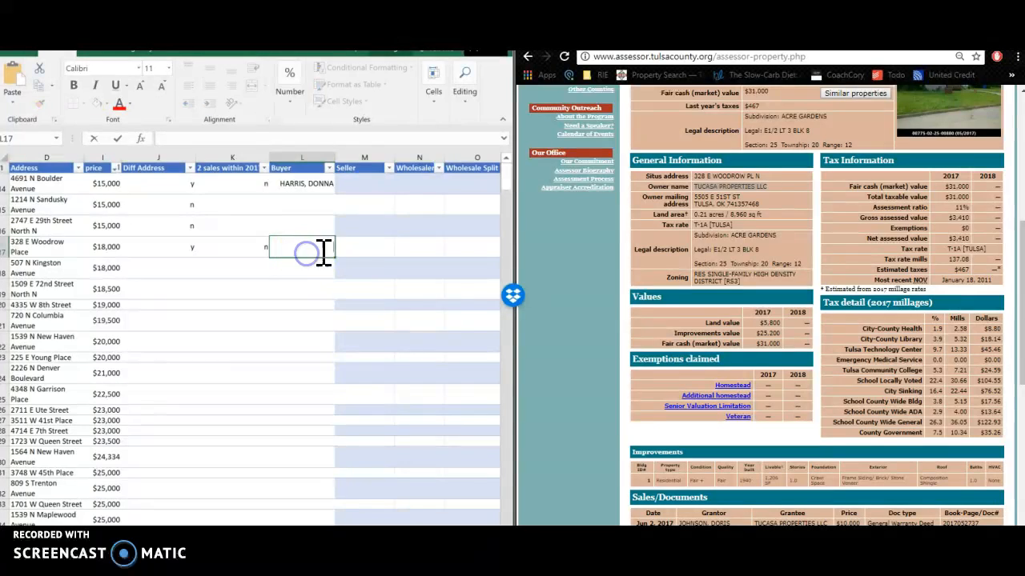
pyautogui.hotkey('ctrl', 'v')
pyautogui.click(181, 271)
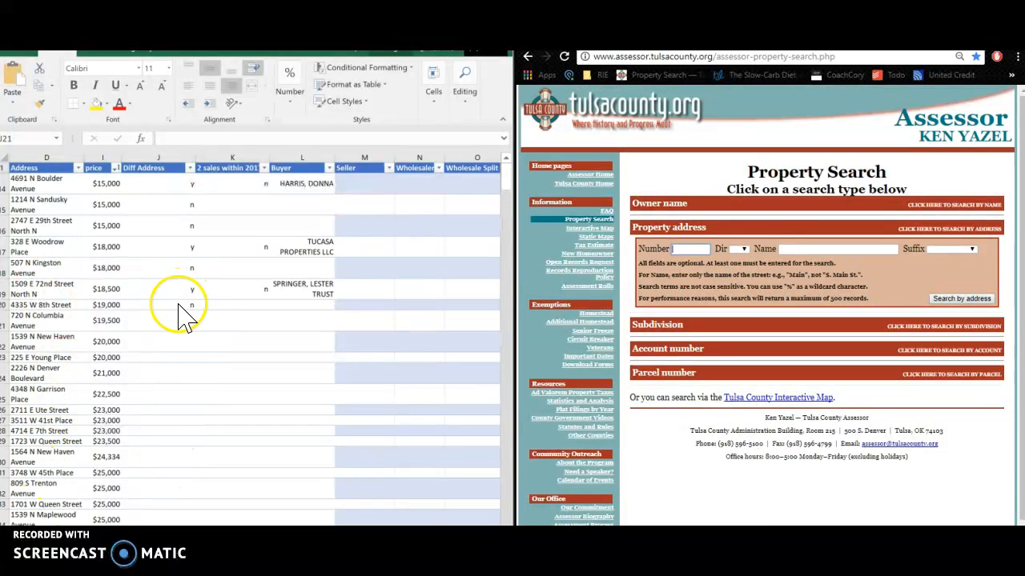
pyautogui.click(56, 322)
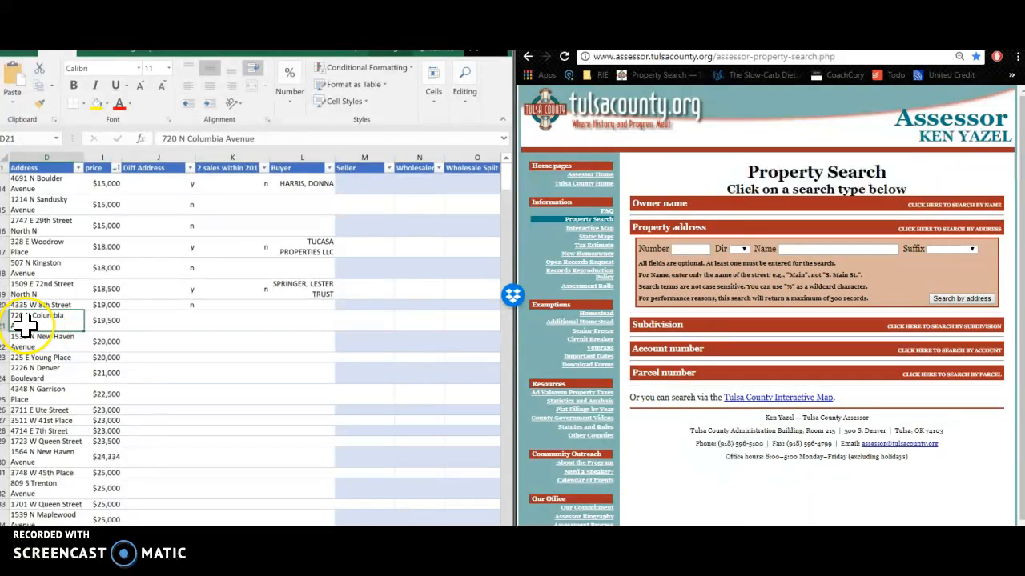
pyautogui.click(693, 249)
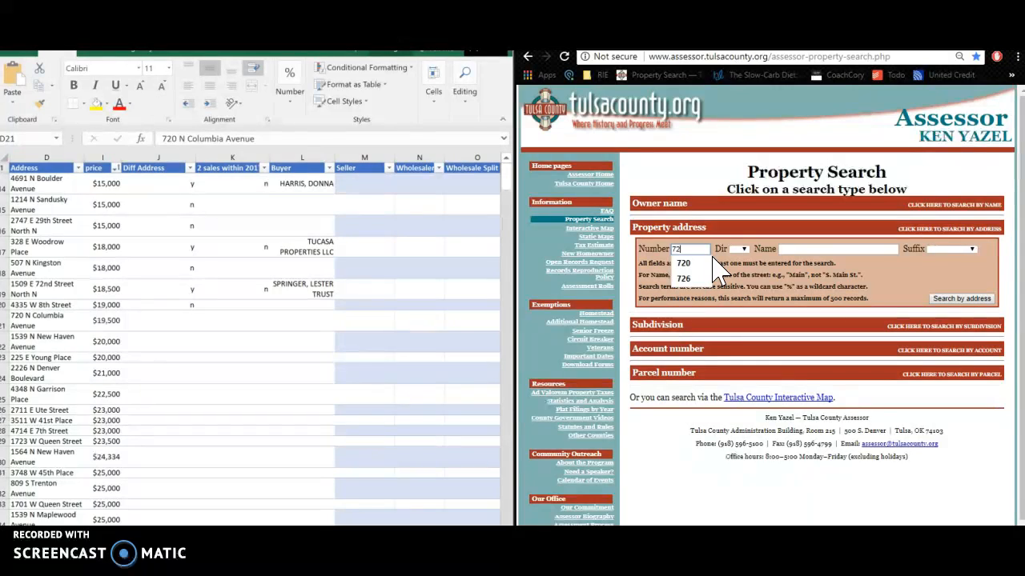
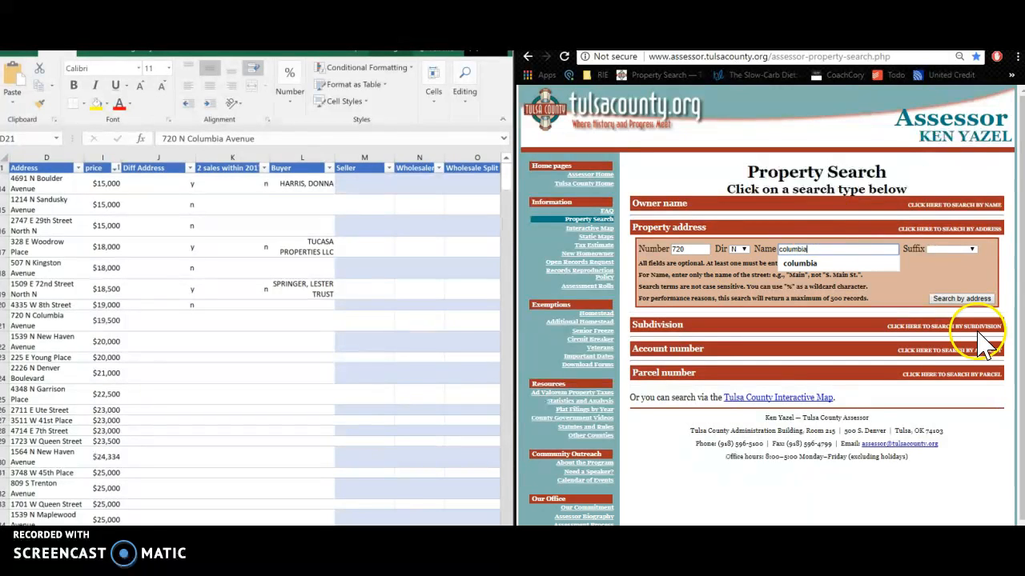
pyautogui.click(962, 298)
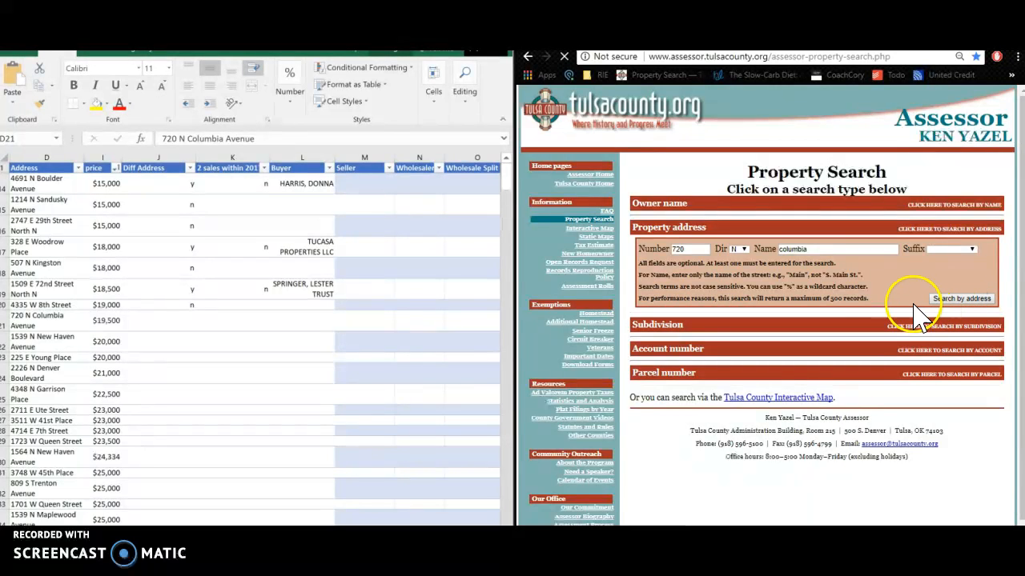
pyautogui.scroll(-5, 893, 292)
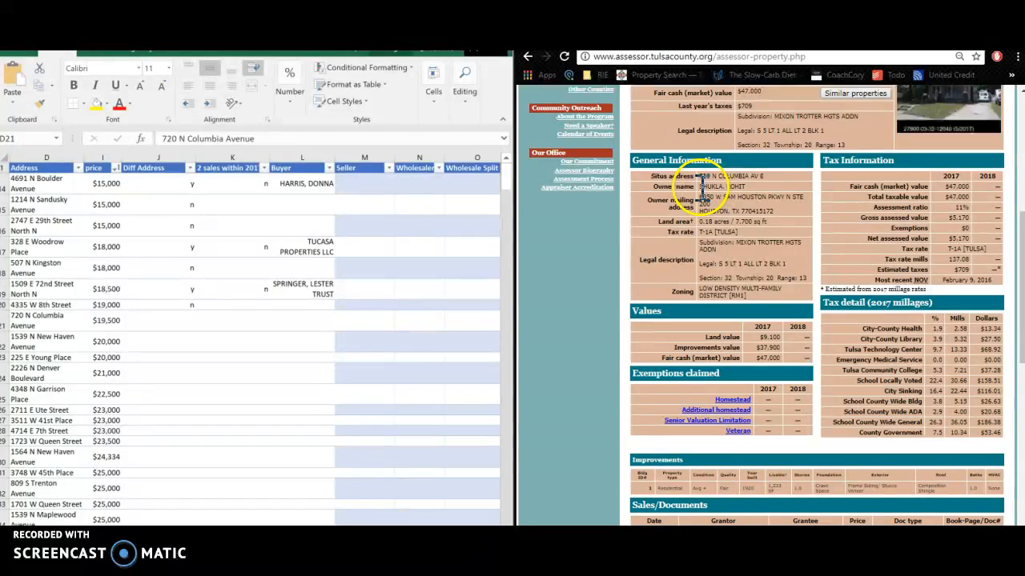
pyautogui.moveTo(752, 178); pyautogui.dragTo(769, 180)
pyautogui.moveTo(698, 197); pyautogui.dragTo(776, 211)
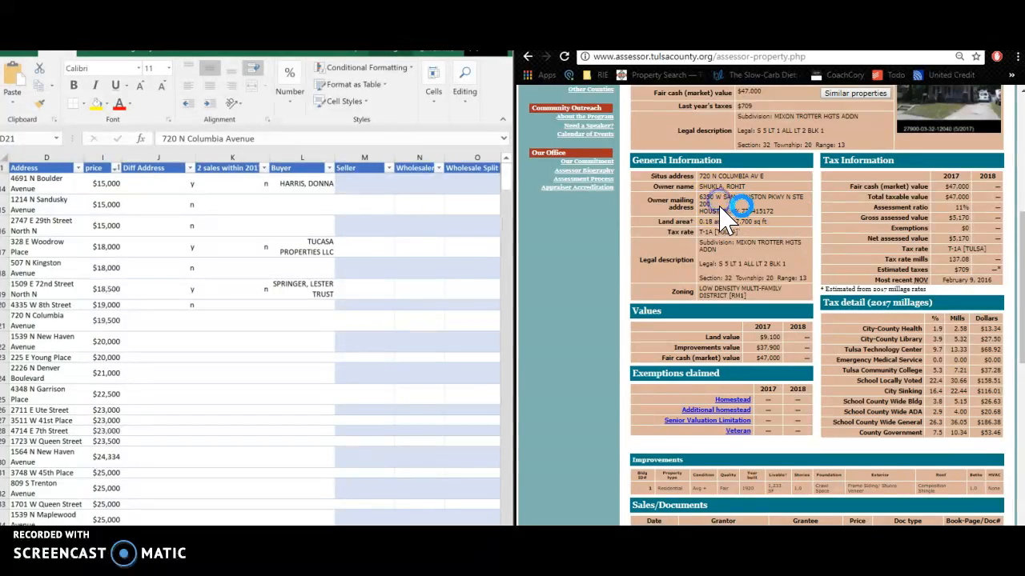
pyautogui.click(207, 246)
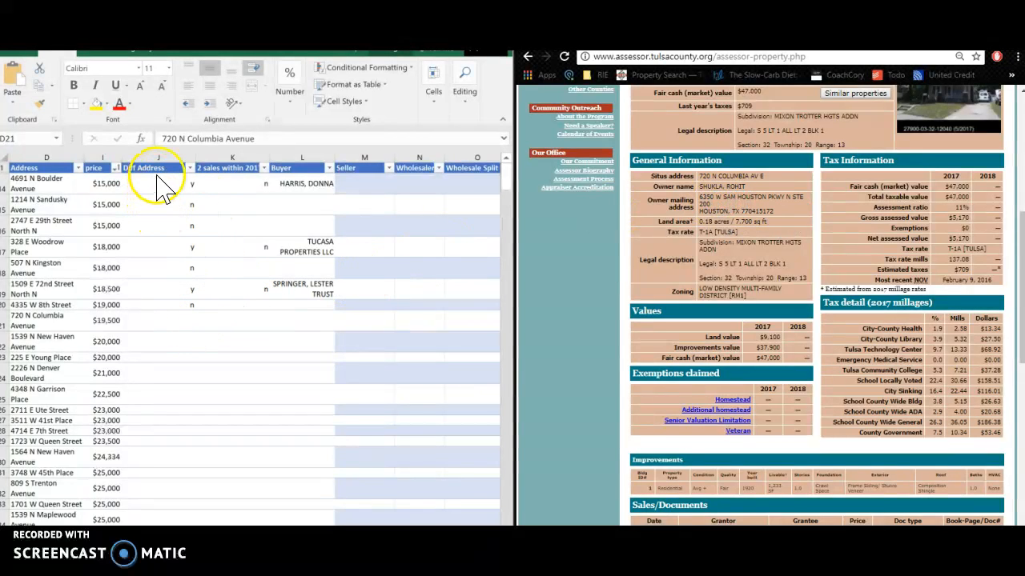
pyautogui.click(185, 321)
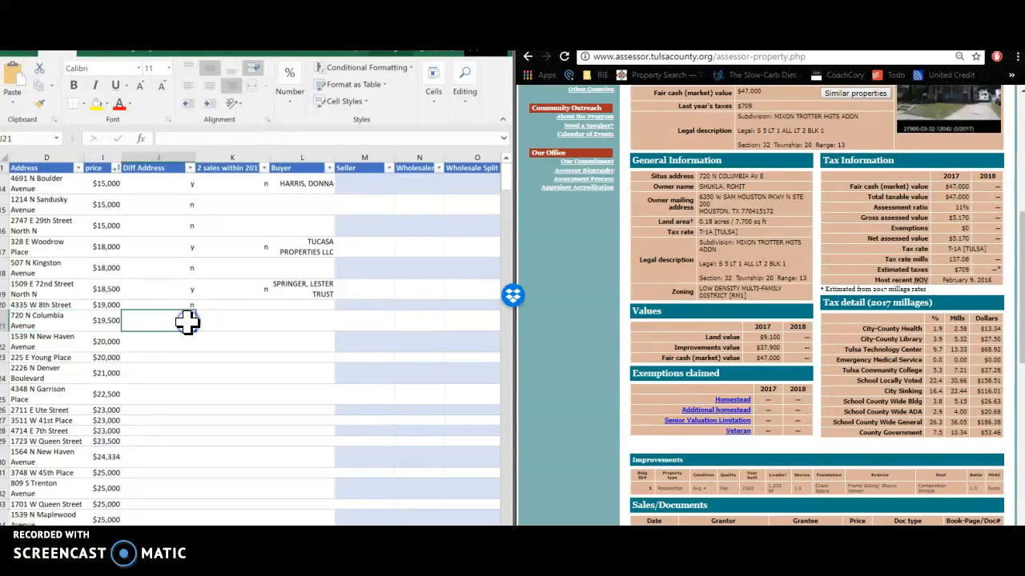
pyautogui.write('y')
pyautogui.press('Tab')
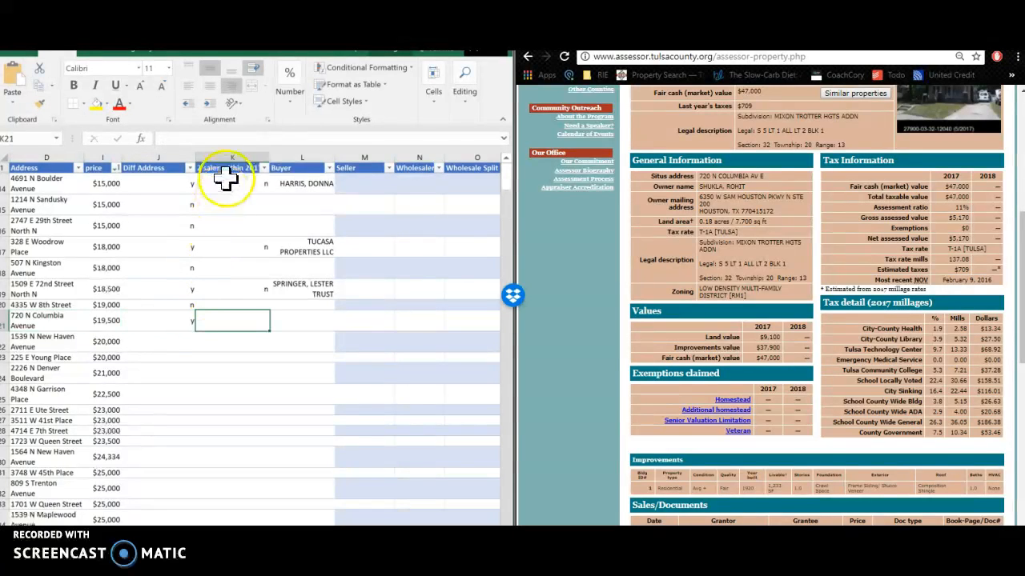
pyautogui.click(417, 335)
# Check the 2017 sales history and enter y in K21 for two sales within 2017
pyautogui.click(765, 473)
pyautogui.scroll(-2, 768, 476)
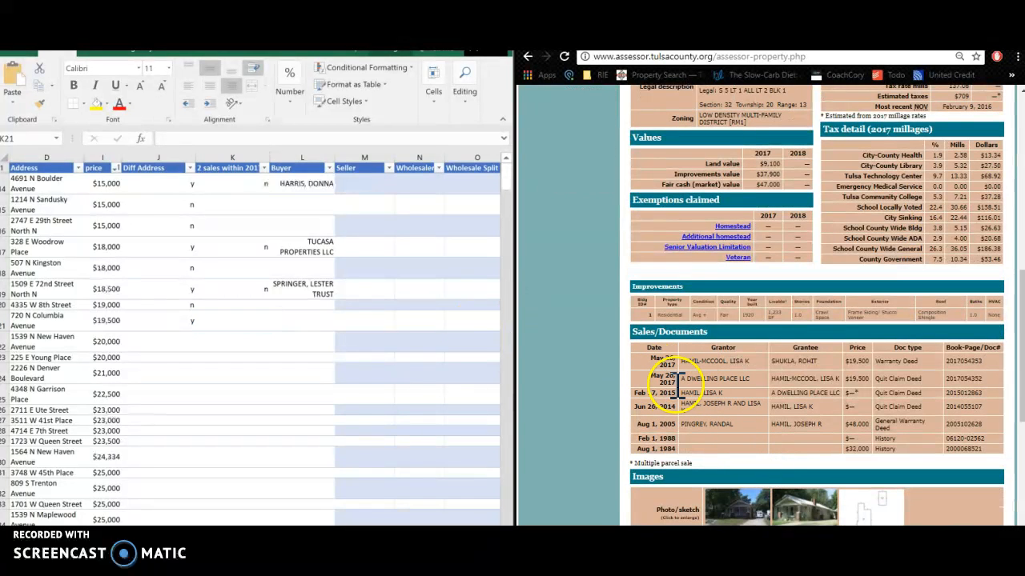
pyautogui.moveTo(653, 356); pyautogui.dragTo(674, 376)
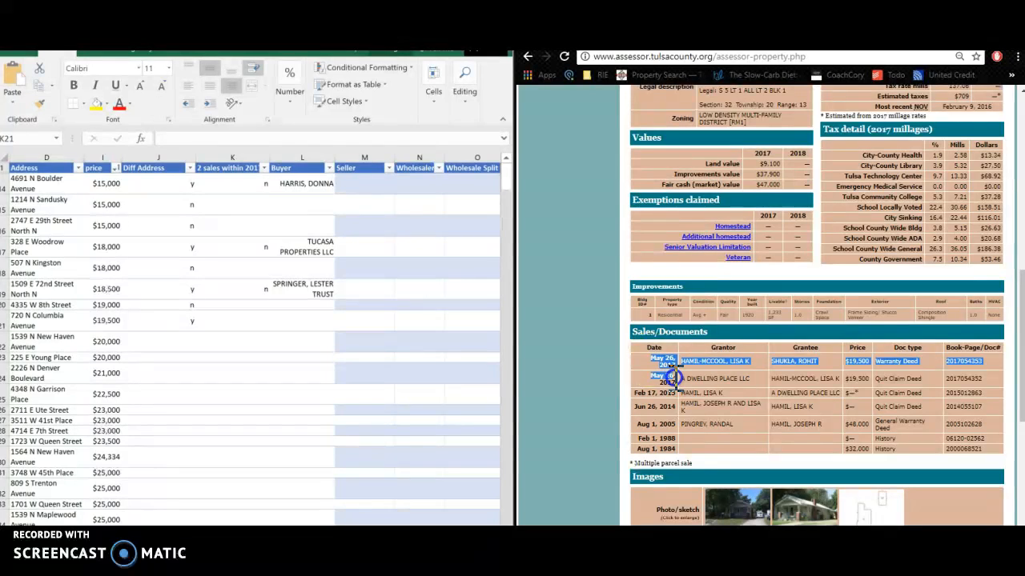
pyautogui.click(674, 386)
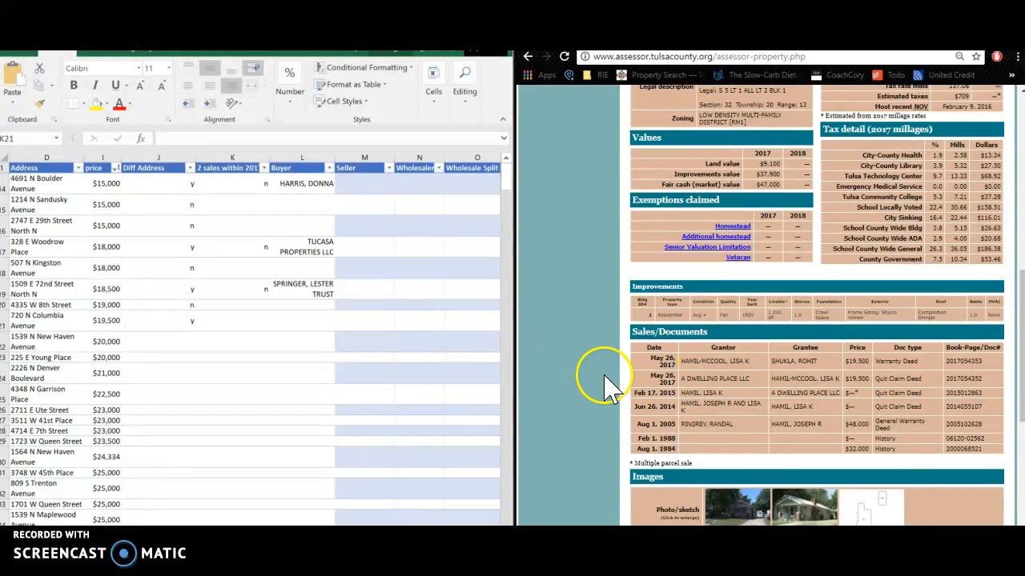
pyautogui.click(250, 324)
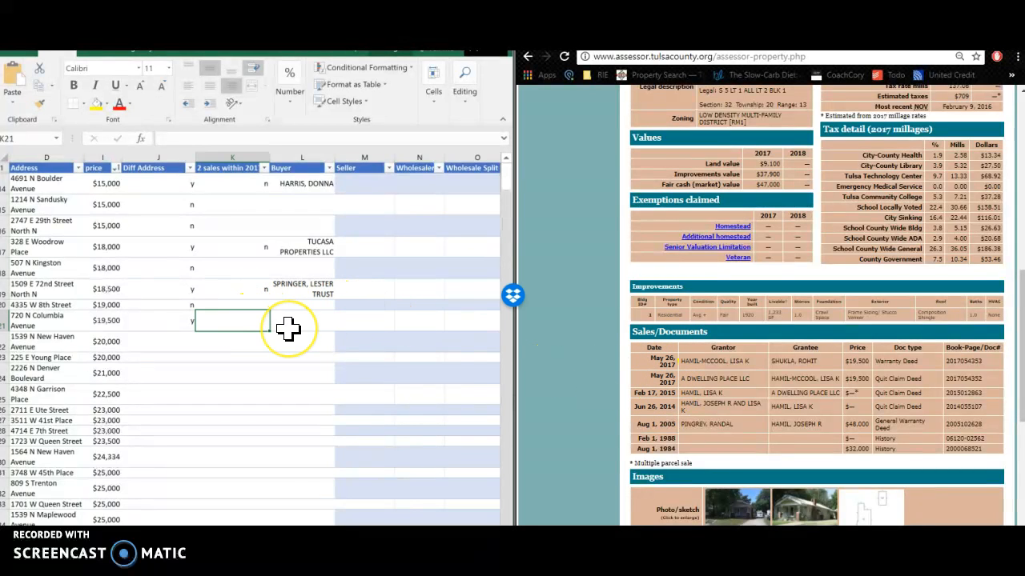
pyautogui.write('y')
pyautogui.press('Tab')
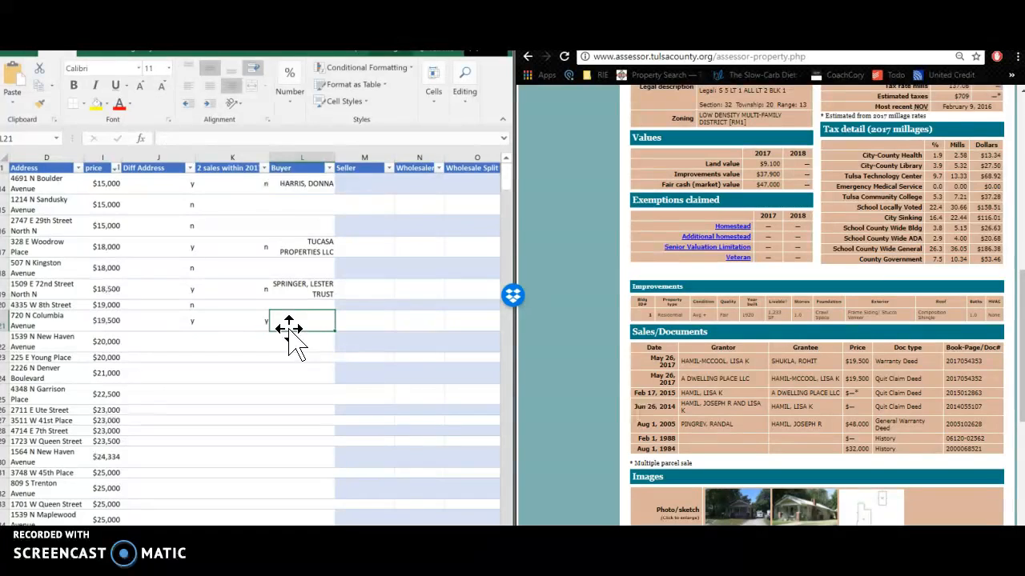
# Paste the latest sale's grantee into L21 as the Buyer, as plain text
pyautogui.click(820, 361)
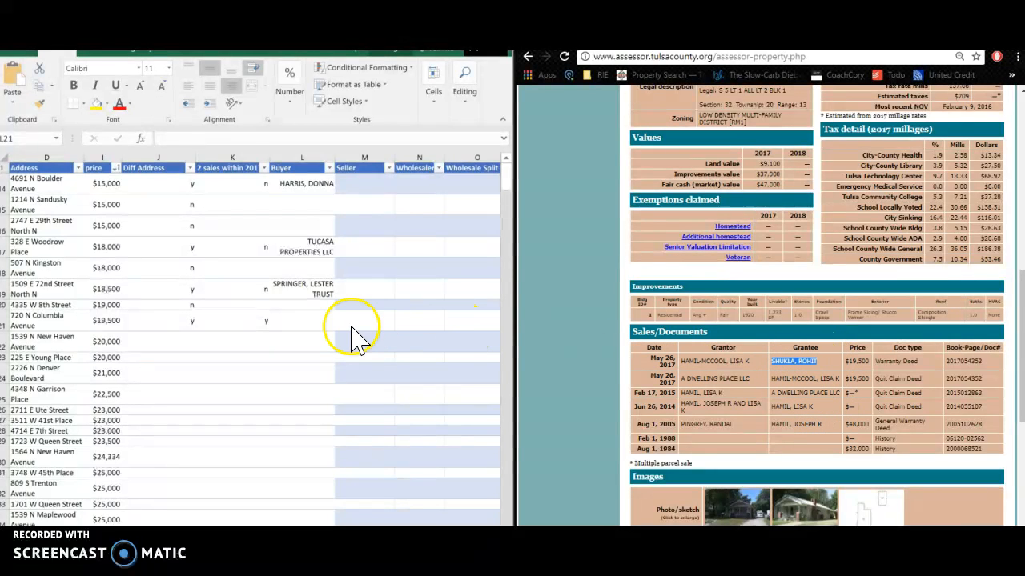
pyautogui.click(302, 320)
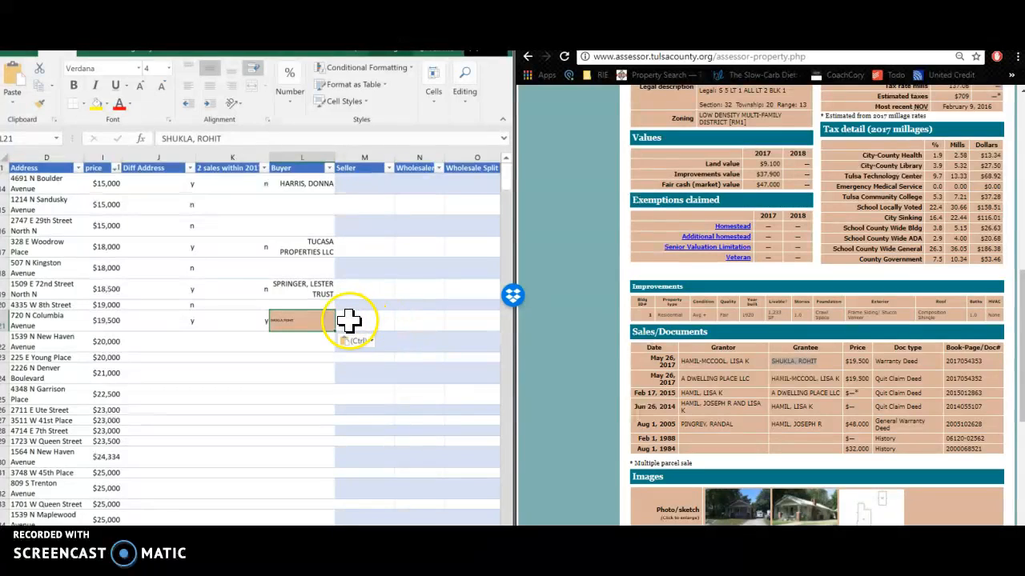
pyautogui.hotkey('ctrl', 'z')
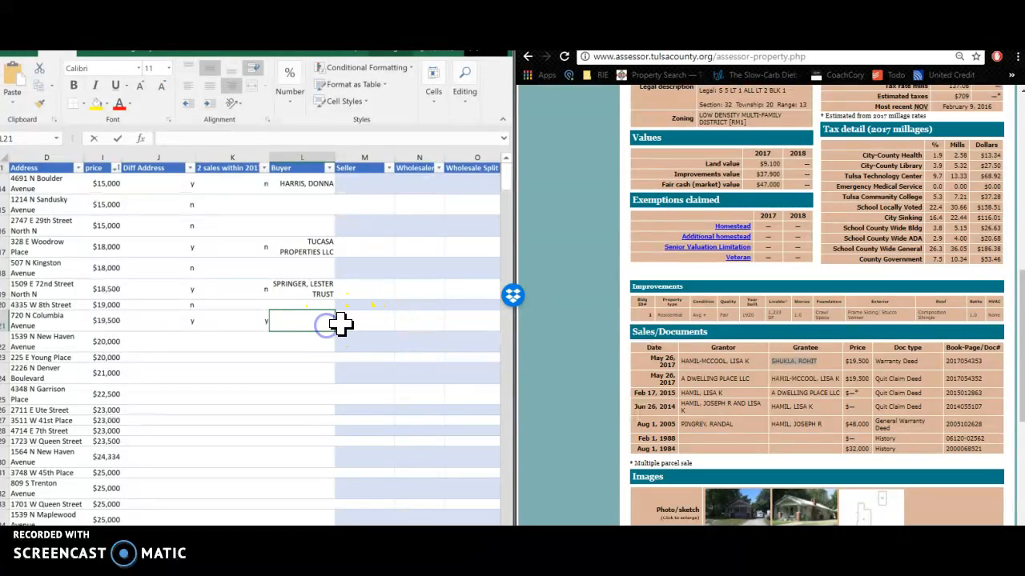
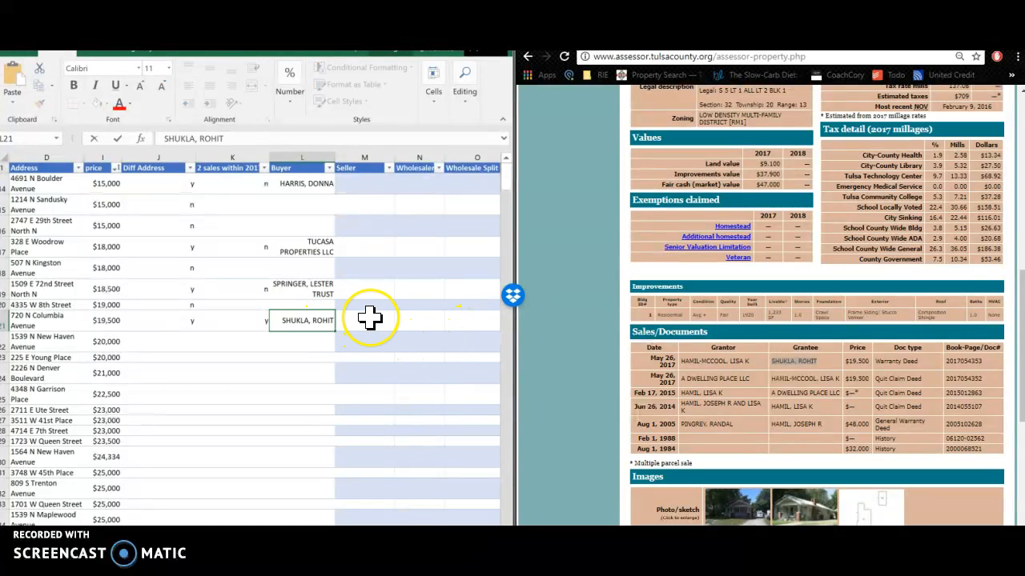
pyautogui.click(370, 318)
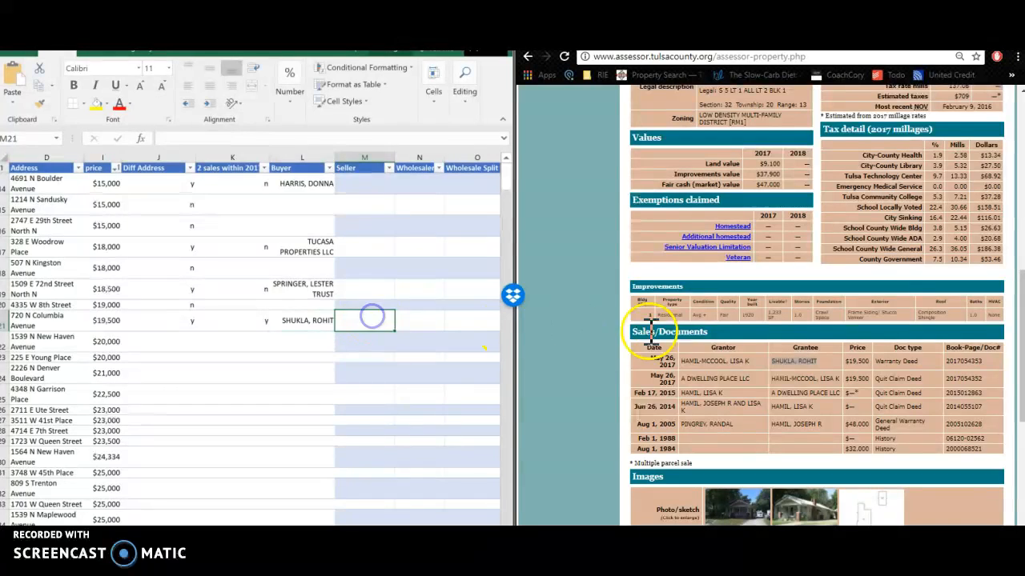
pyautogui.click(753, 378)
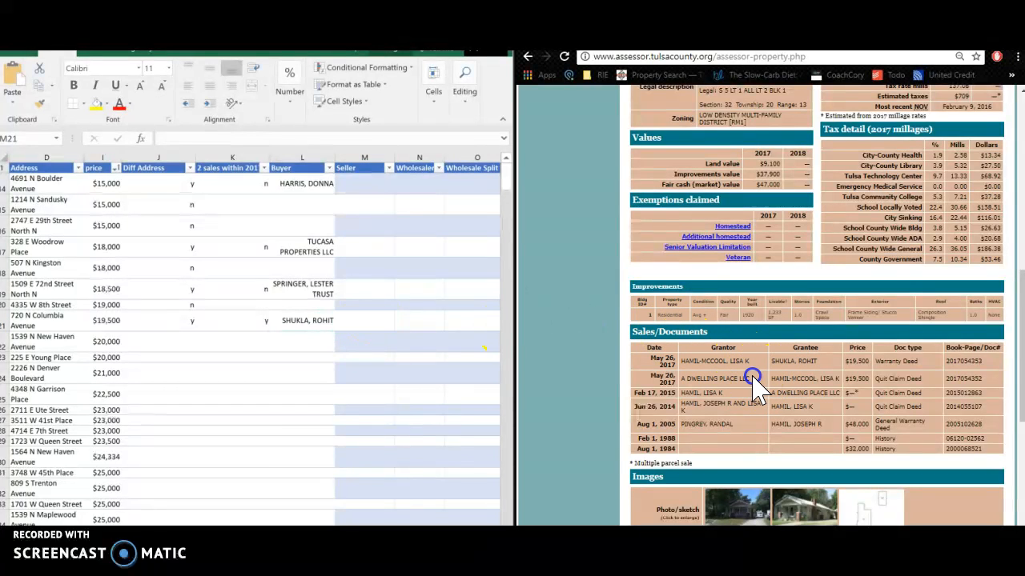
# Copy grantor A DWELLING PLACE LLC from the second sale and paste it into Wholesaler cell N21
pyautogui.moveTo(753, 379); pyautogui.dragTo(727, 382)
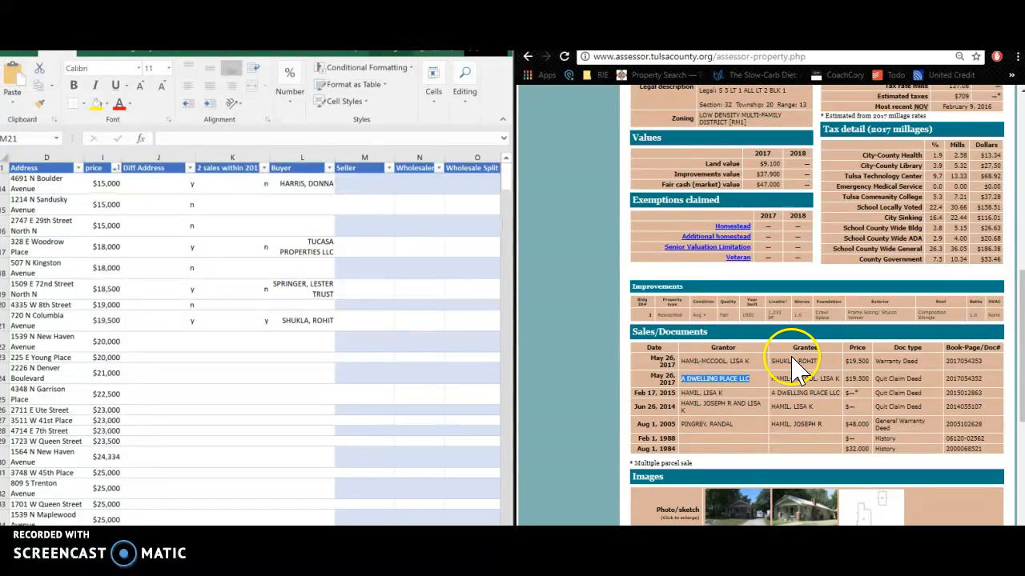
pyautogui.scroll(3, 793, 368)
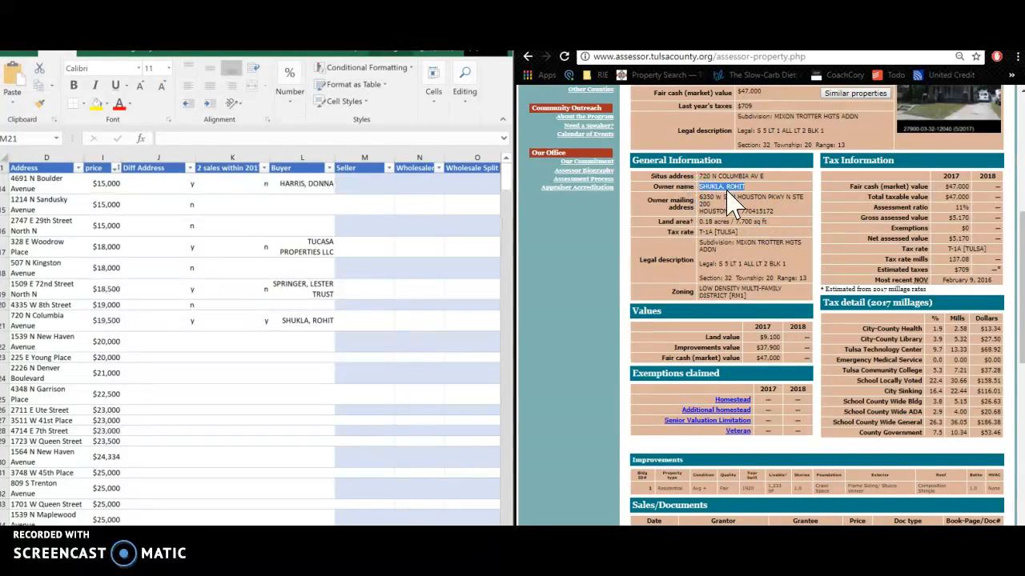
pyautogui.scroll(-3, 807, 318)
pyautogui.click(718, 389)
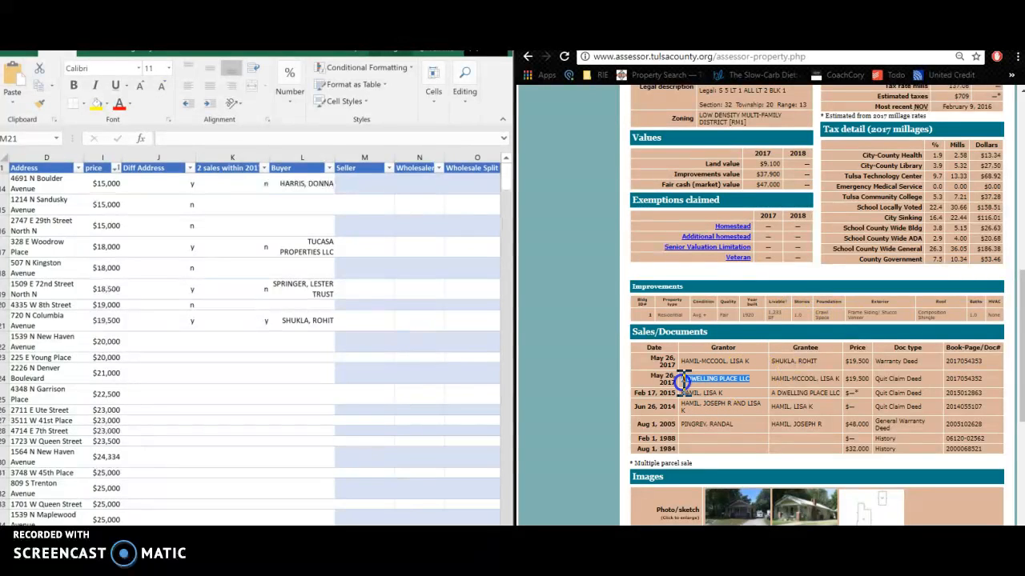
pyautogui.click(379, 321)
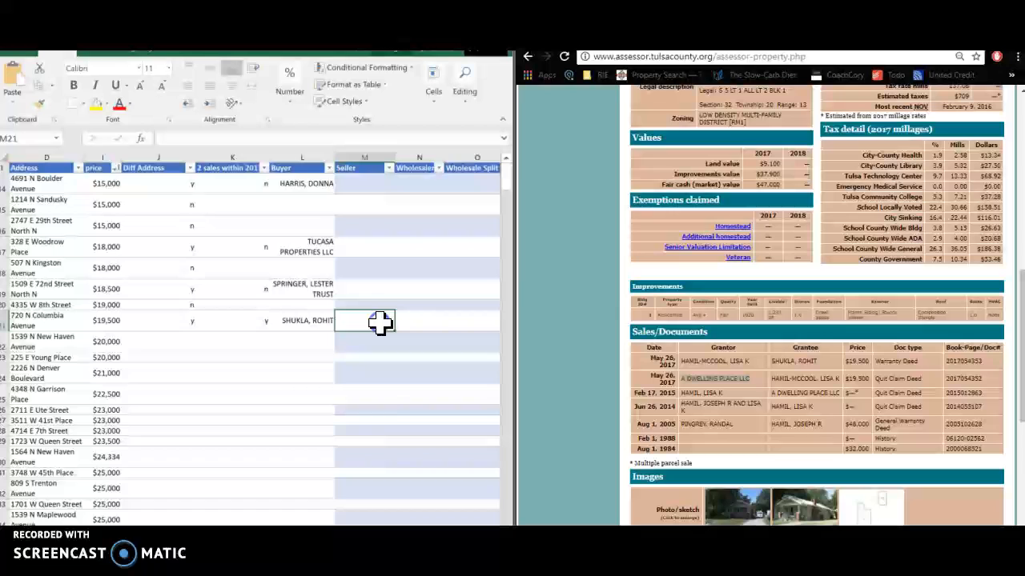
pyautogui.click(424, 321)
pyautogui.doubleClick(428, 319)
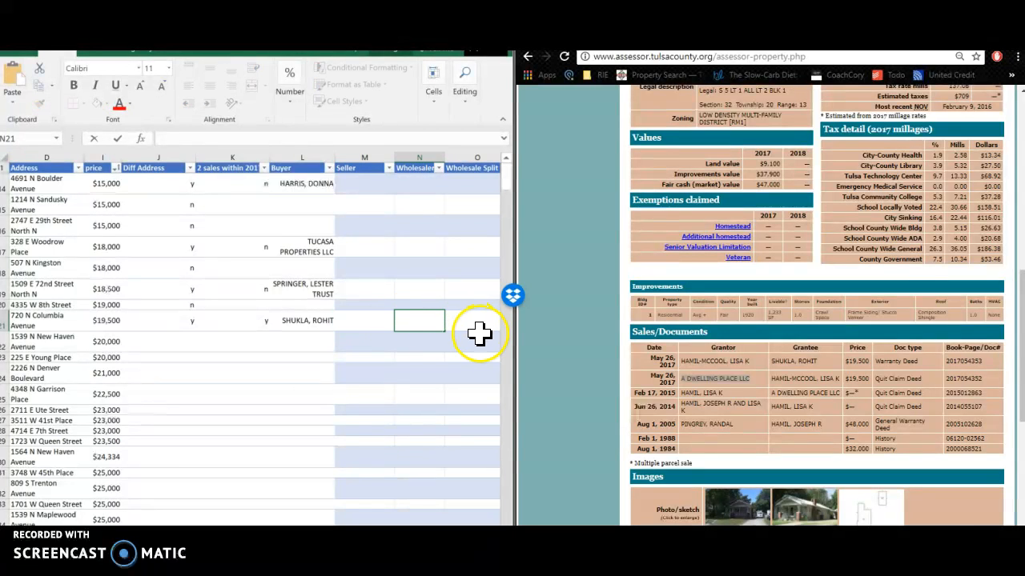
pyautogui.write('A DWELLING PLACE LLC')
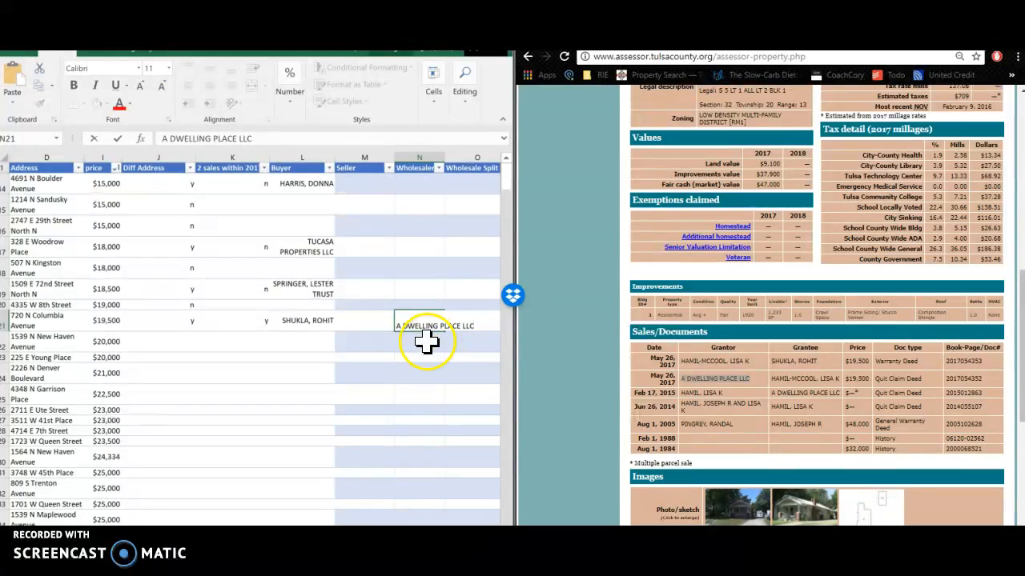
pyautogui.click(427, 341)
# Review the Wholesaler and Buyer entries in row 21
pyautogui.click(855, 382)
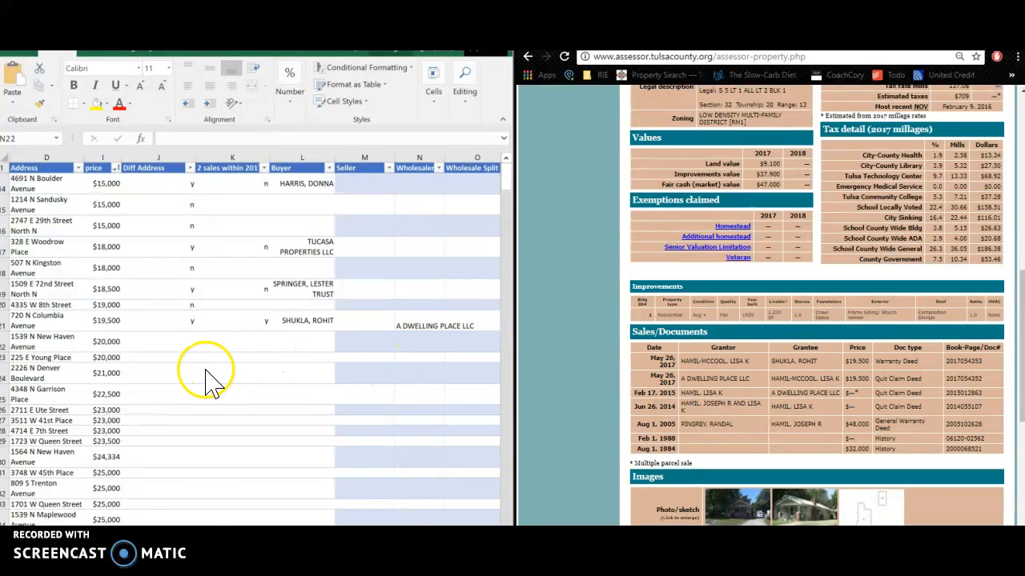
pyautogui.click(411, 325)
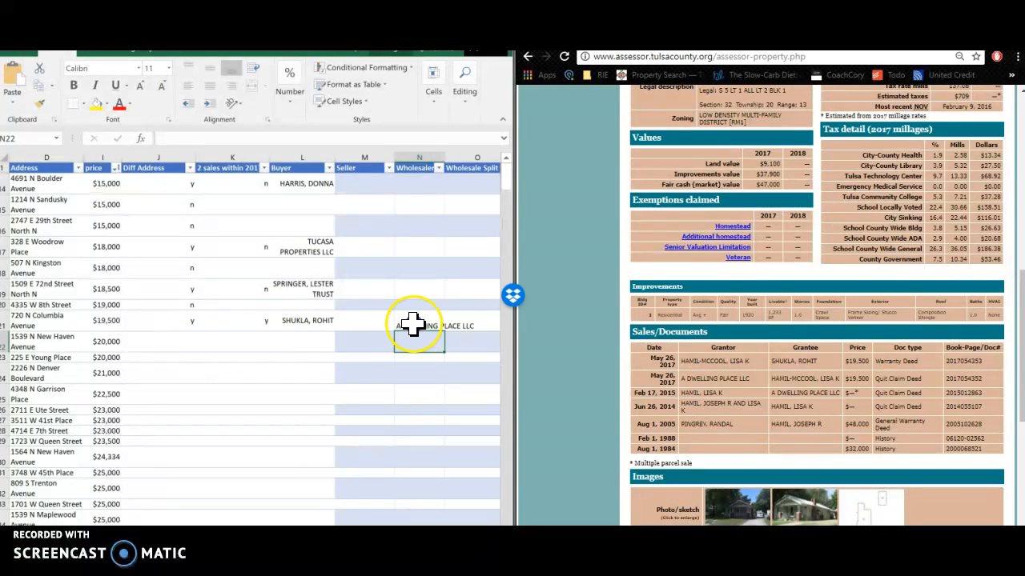
pyautogui.click(300, 329)
pyautogui.click(171, 338)
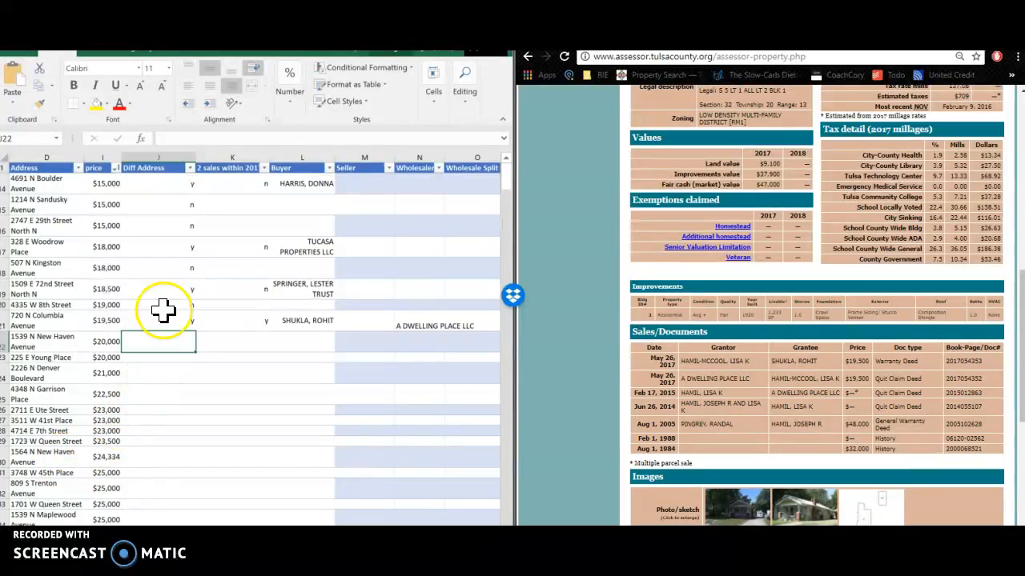
# Widen column K so the '2 sales within 2017?' heading fits, then review row 21's entries
pyautogui.moveTo(147, 168); pyautogui.dragTo(160, 341)
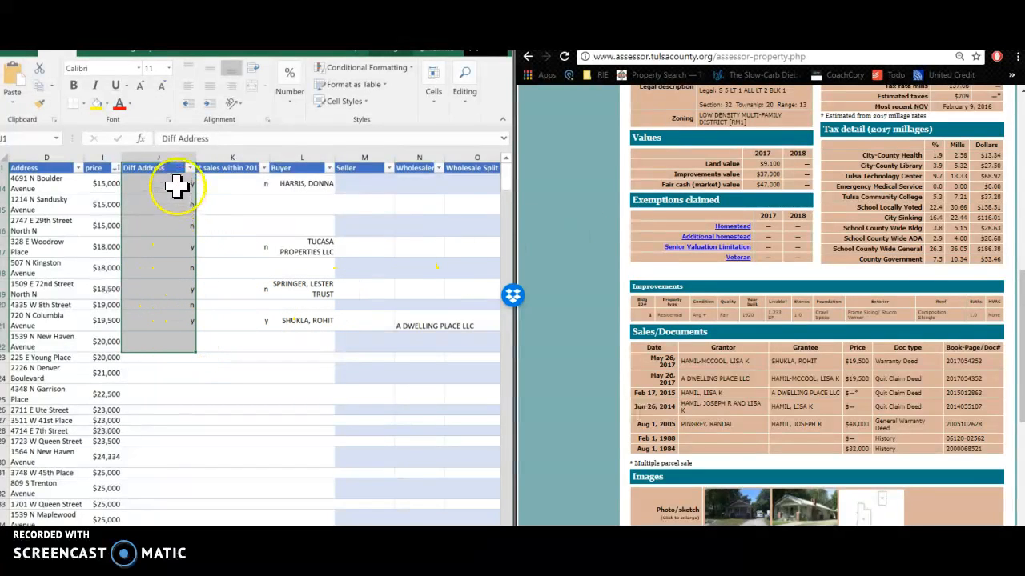
pyautogui.moveTo(251, 168); pyautogui.dragTo(229, 355)
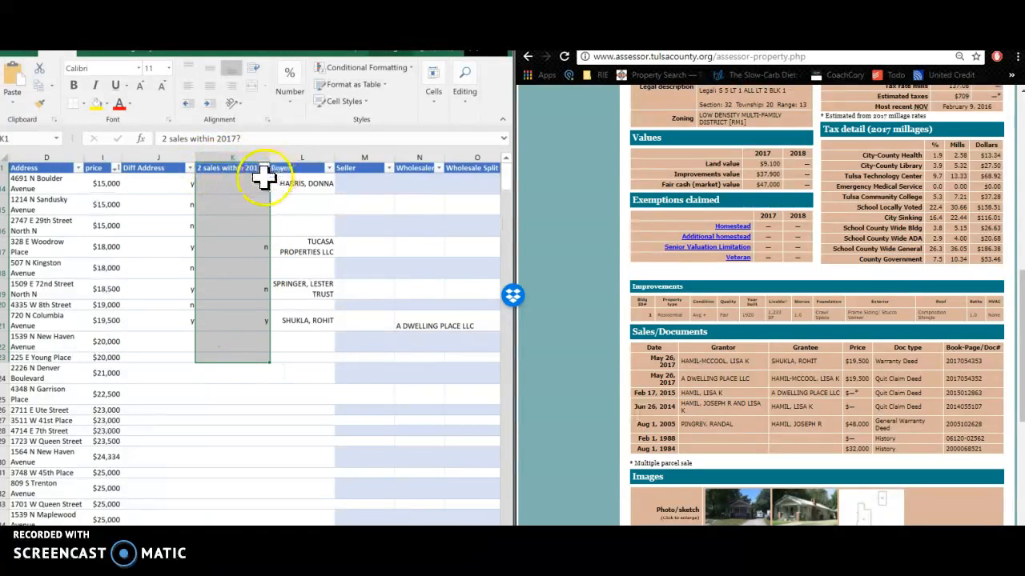
pyautogui.moveTo(272, 152); pyautogui.dragTo(280, 162)
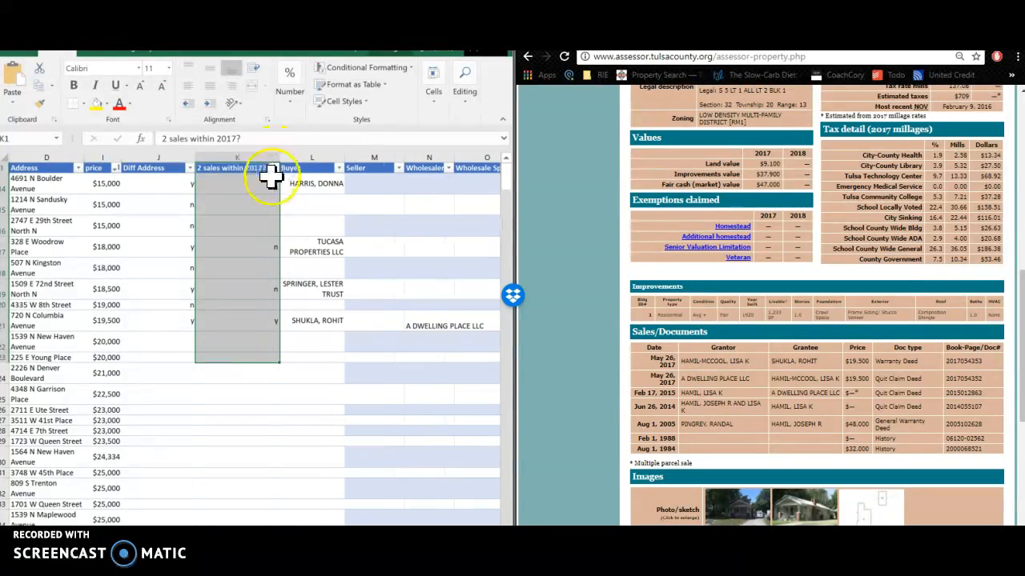
pyautogui.click(267, 324)
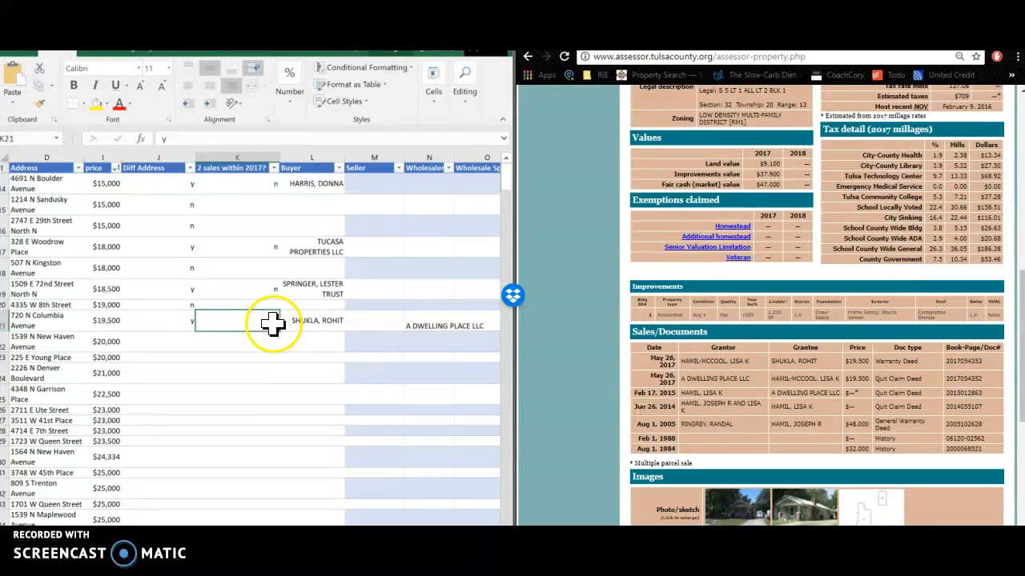
pyautogui.click(329, 325)
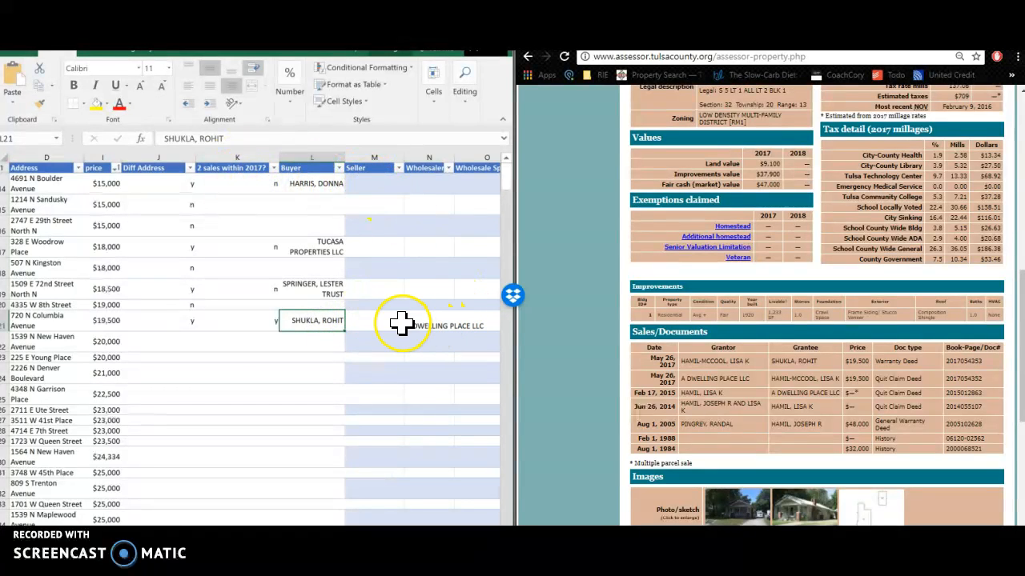
pyautogui.moveTo(400, 322); pyautogui.dragTo(419, 335)
pyautogui.click(156, 341)
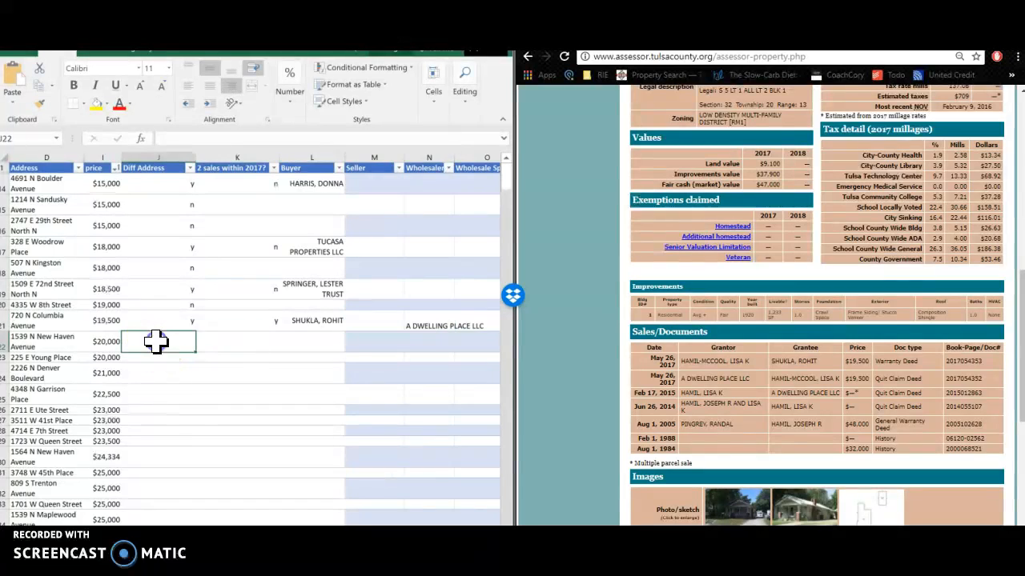